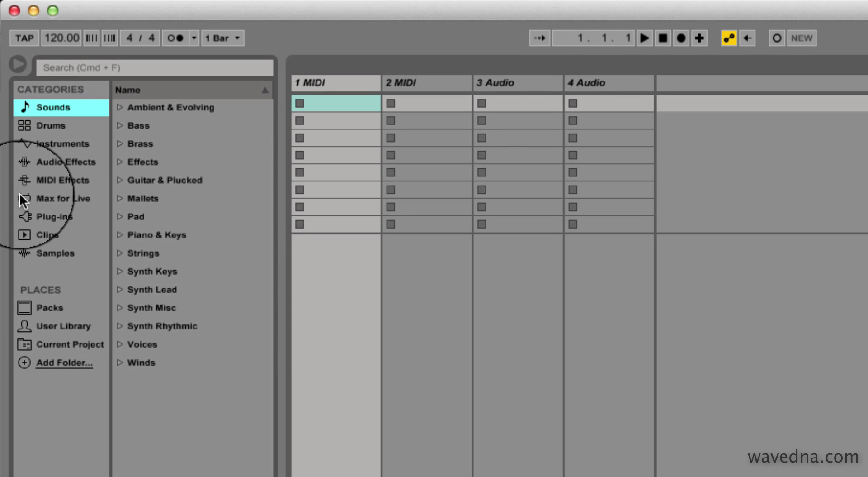
Step: Load LiquidRhythm.amxd from Max MIDI Effects and the Electrified Kit 07 drum kit onto track 1
{"action": "left_click", "coordinate": [10, 92]}
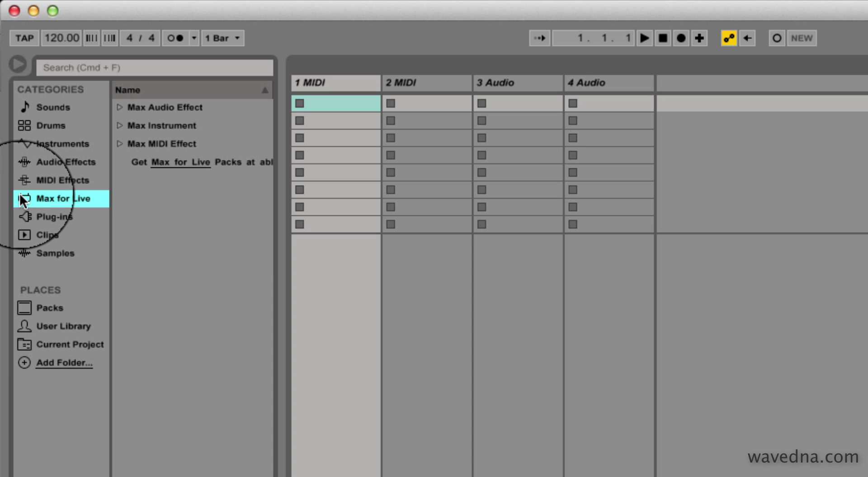
{"action": "left_click", "coordinate": [120, 143]}
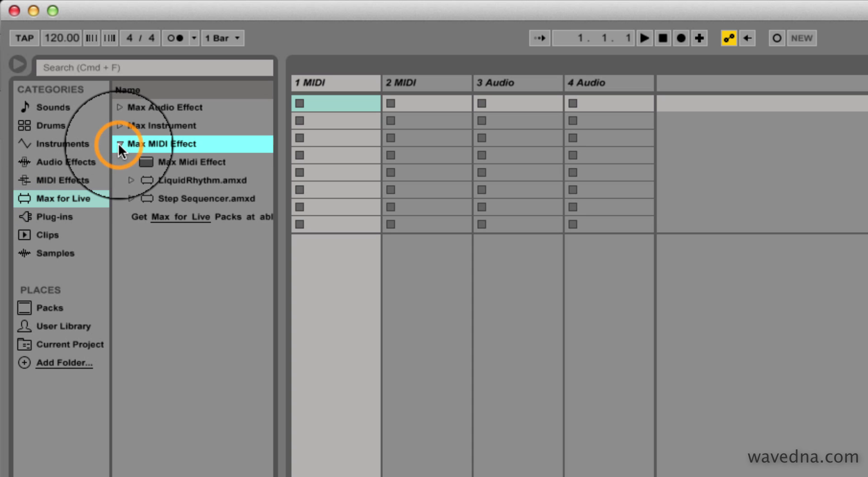
{"action": "double_click", "coordinate": [141, 182]}
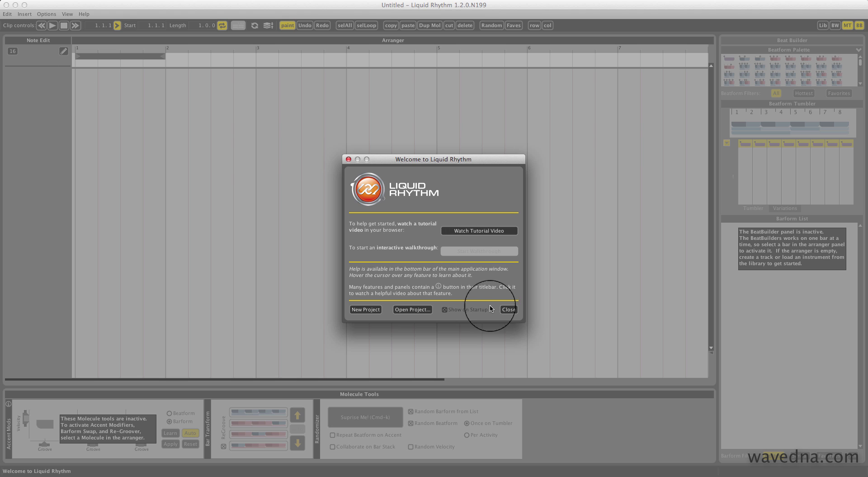
{"action": "left_click", "coordinate": [498, 309]}
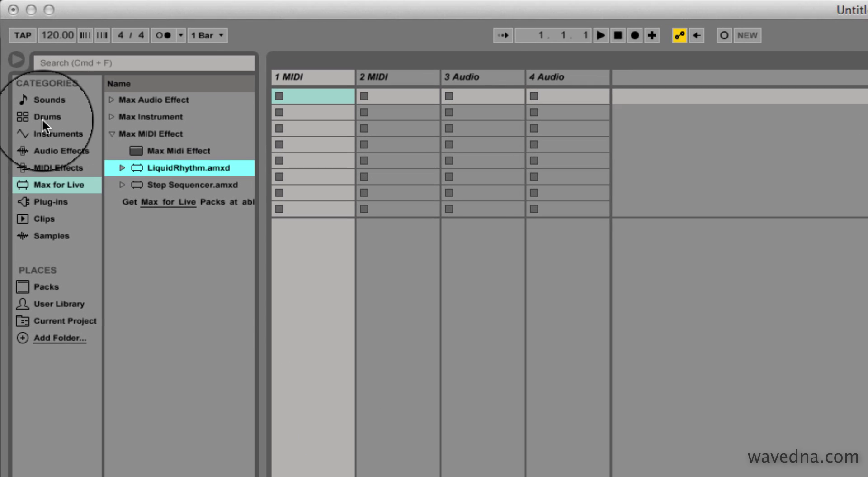
{"action": "left_click", "coordinate": [12, 60]}
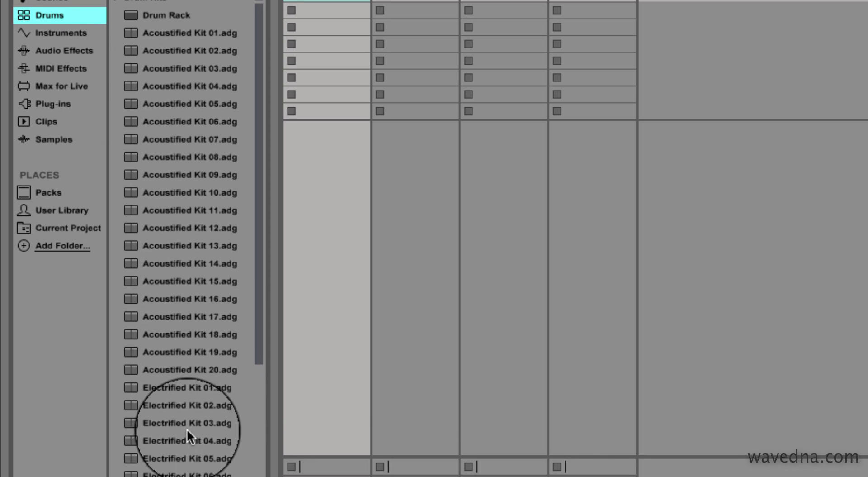
{"action": "left_click", "coordinate": [173, 386]}
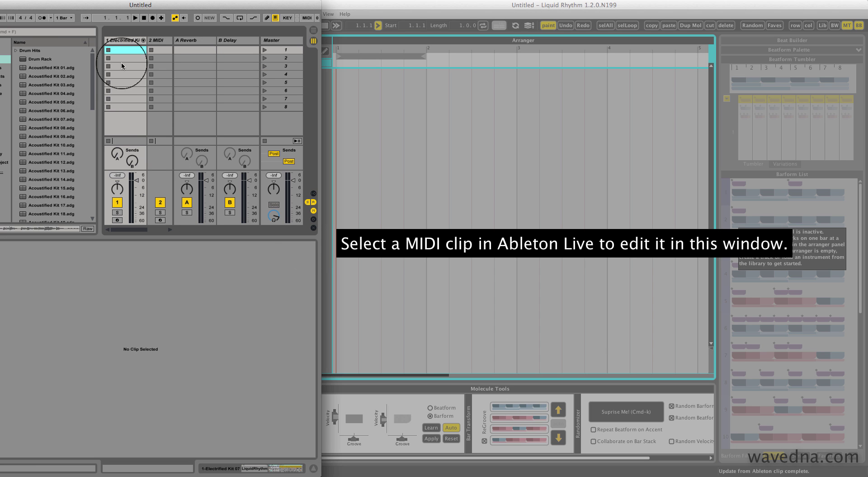
Step: Create an empty clip on track 1 and browse Liquid Rhythm's Electrified 07 lanes
{"action": "double_click", "coordinate": [120, 50]}
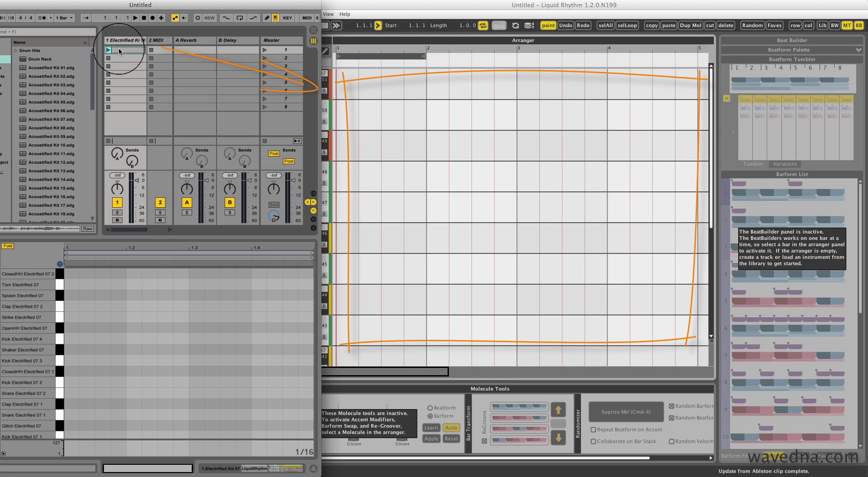
{"action": "left_click", "coordinate": [694, 340]}
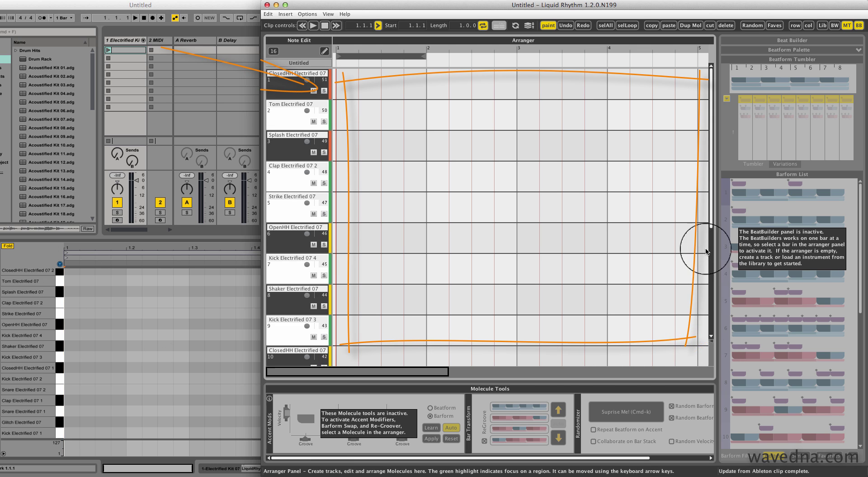
{"action": "scroll", "coordinate": [705, 245], "scroll_direction": "down", "scroll_amount": 5}
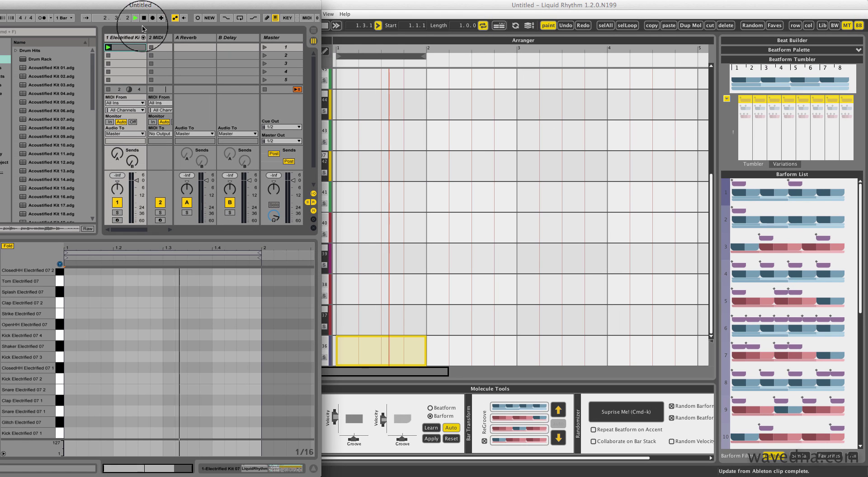
Step: Start recording in Live and give the kick bar pattern 5 and the snare bar pattern 1
{"action": "left_click", "coordinate": [154, 19]}
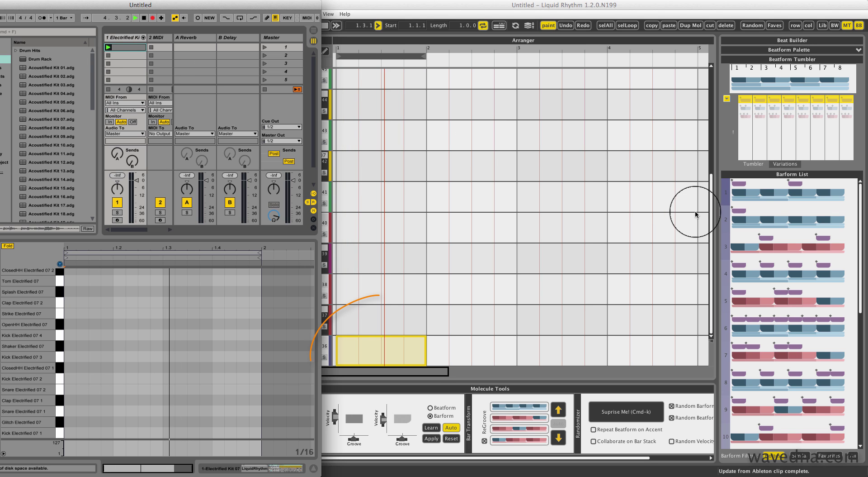
{"action": "left_click", "coordinate": [708, 218]}
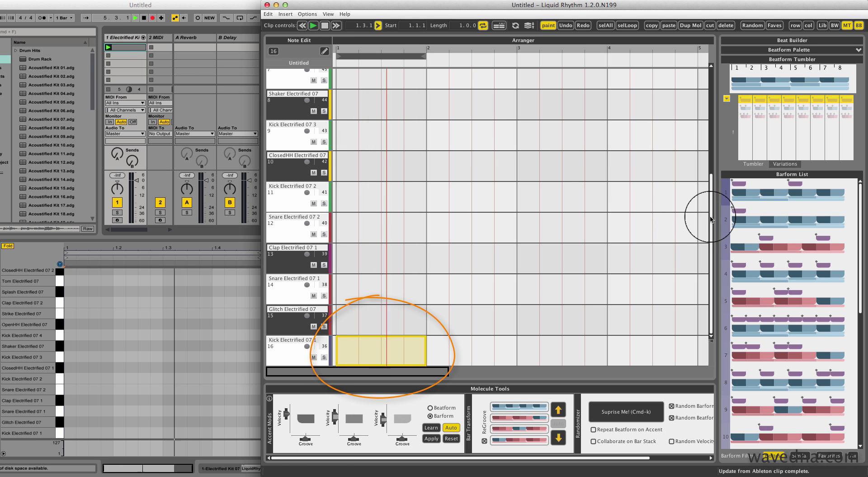
{"action": "left_click", "coordinate": [724, 232]}
{"action": "left_click", "coordinate": [784, 298]}
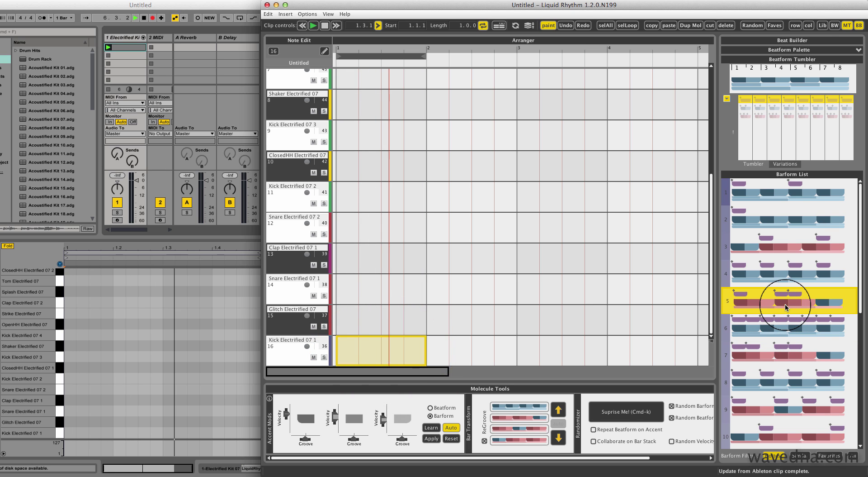
{"action": "left_click", "coordinate": [402, 227]}
{"action": "left_click", "coordinate": [787, 186]}
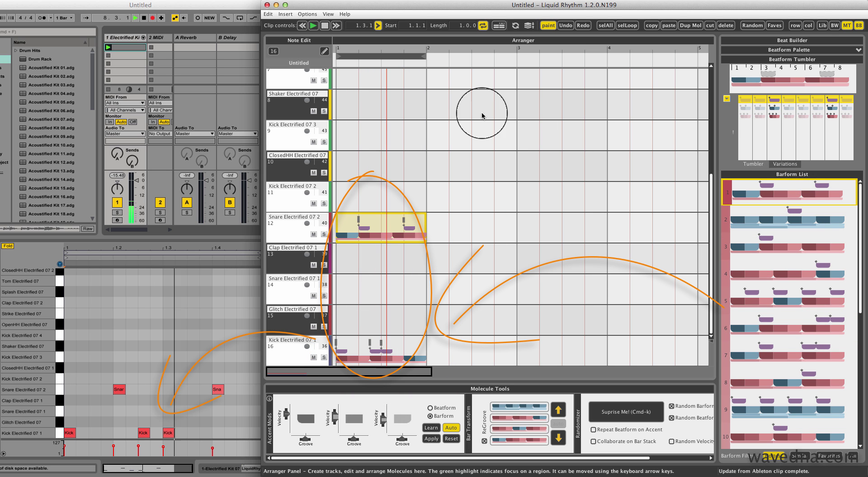
Step: Give the closed hi-hat bar pattern 7 and the tom bar pattern 13
{"action": "left_click", "coordinate": [368, 156]}
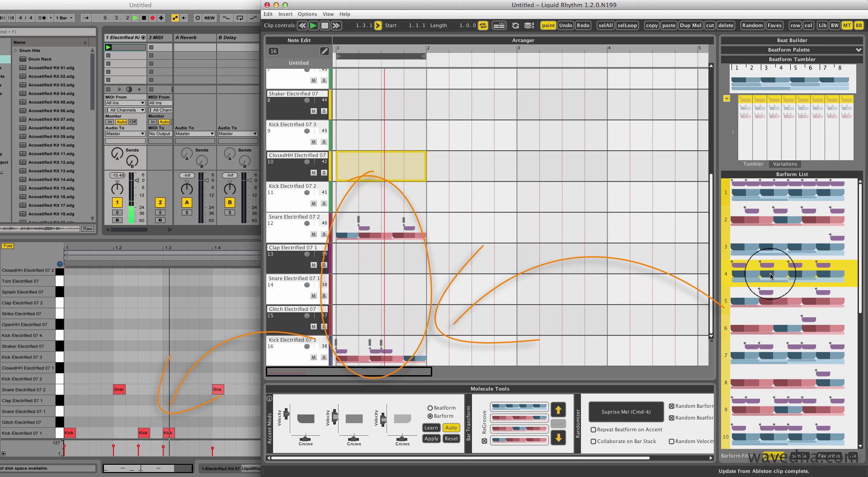
{"action": "left_click", "coordinate": [773, 355]}
{"action": "scroll", "coordinate": [703, 209], "scroll_direction": "up", "scroll_amount": 10}
{"action": "left_click", "coordinate": [351, 109]}
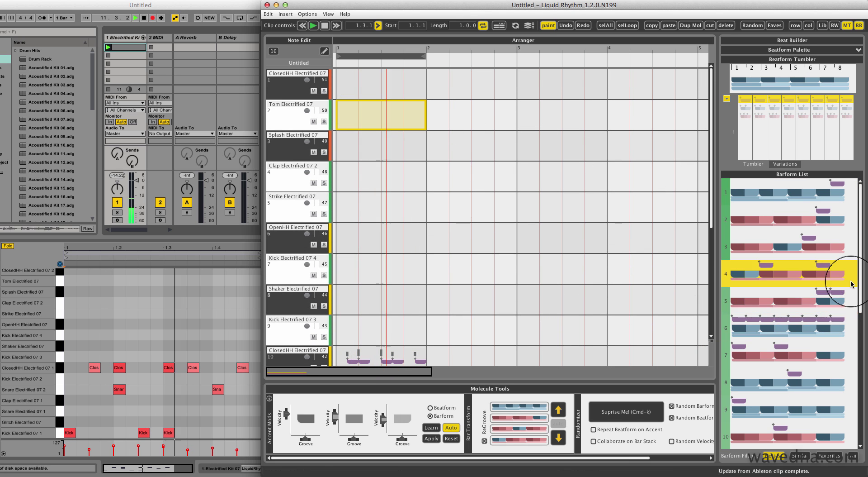
{"action": "scroll", "coordinate": [852, 301], "scroll_direction": "down", "scroll_amount": 5}
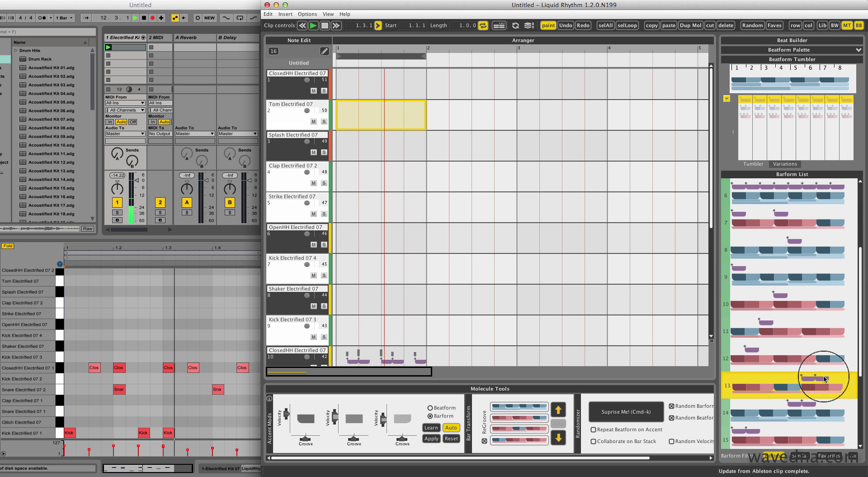
{"action": "left_click", "coordinate": [828, 382]}
{"action": "scroll", "coordinate": [715, 219], "scroll_direction": "down", "scroll_amount": 6}
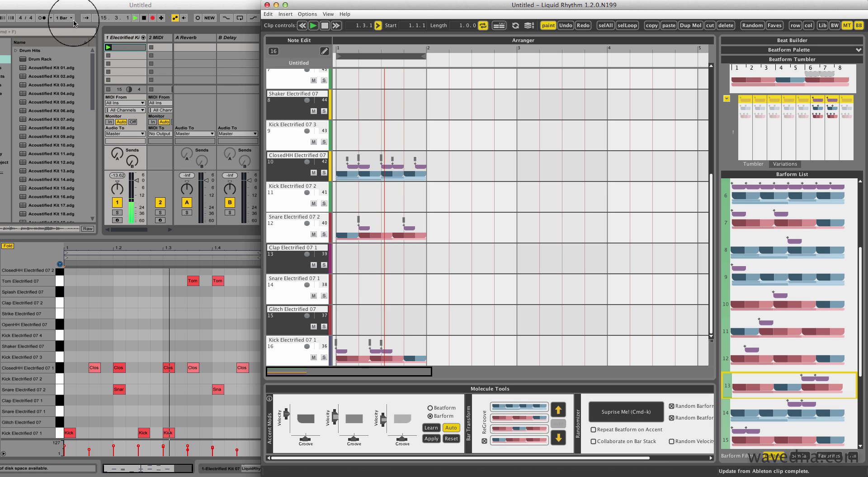
Step: Zoom into the closed hi-hat bar and set accented notes loud and off-accent notes softer
{"action": "left_click", "coordinate": [371, 169]}
{"action": "right_click", "coordinate": [369, 168]}
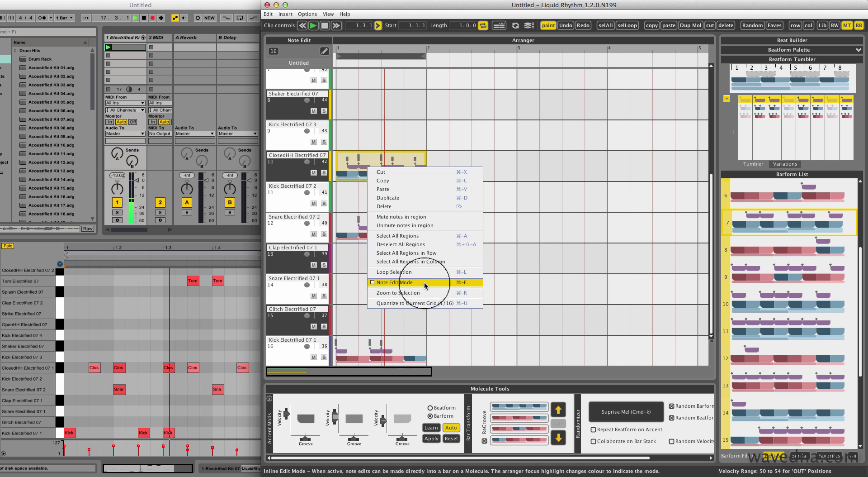
{"action": "left_click", "coordinate": [407, 293]}
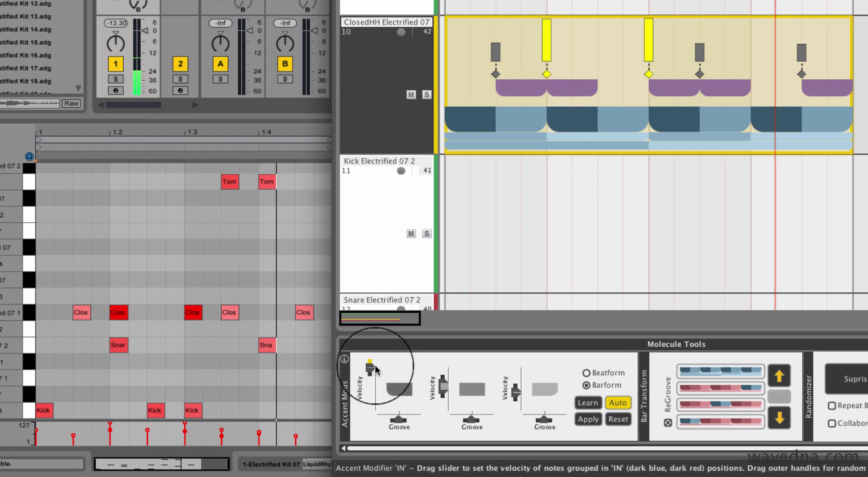
{"action": "left_click_drag", "start_coordinate": [287, 416], "coordinate": [285, 425]}
{"action": "left_click_drag", "start_coordinate": [369, 402], "coordinate": [378, 372]}
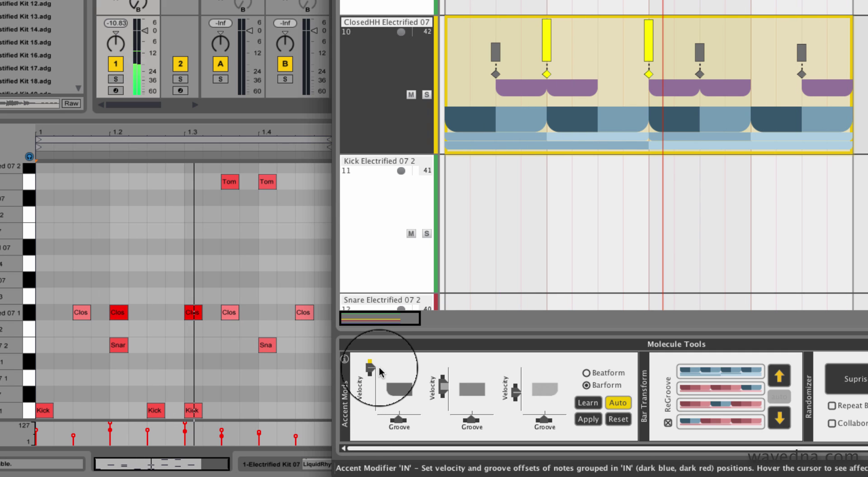
{"action": "mouse_move", "coordinate": [521, 399]}
{"action": "left_mouse_down"}
{"action": "mouse_move", "coordinate": [518, 406]}
{"action": "mouse_move", "coordinate": [520, 398]}
{"action": "left_mouse_up"}
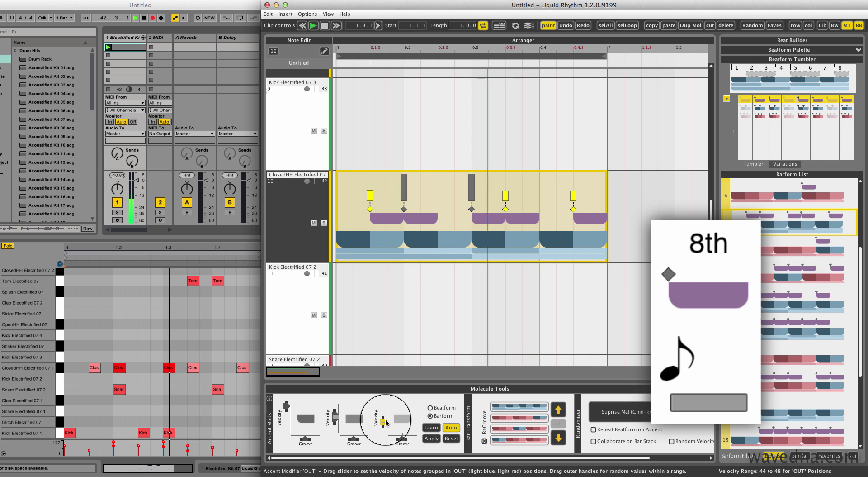
{"action": "left_click_drag", "start_coordinate": [386, 421], "coordinate": [386, 422]}
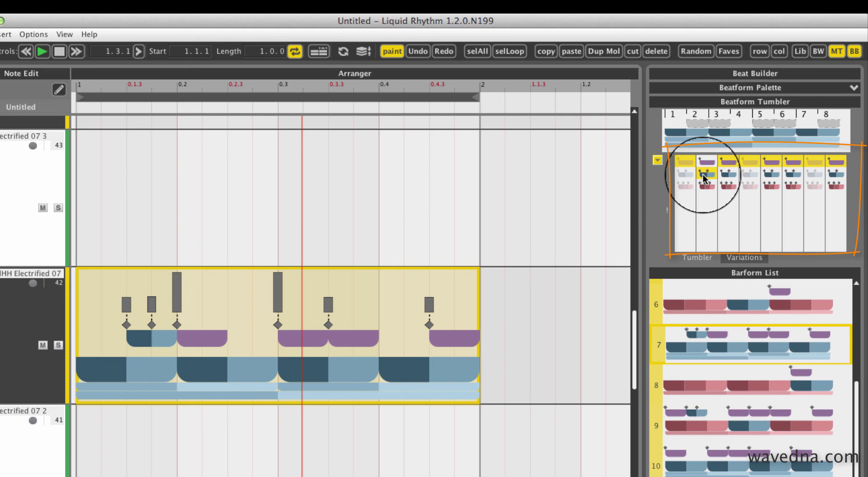
Step: Swap the hi-hat's second, third and fourth beats for new Beatform Tumbler variations, including 16th triplets
{"action": "left_click", "coordinate": [791, 172]}
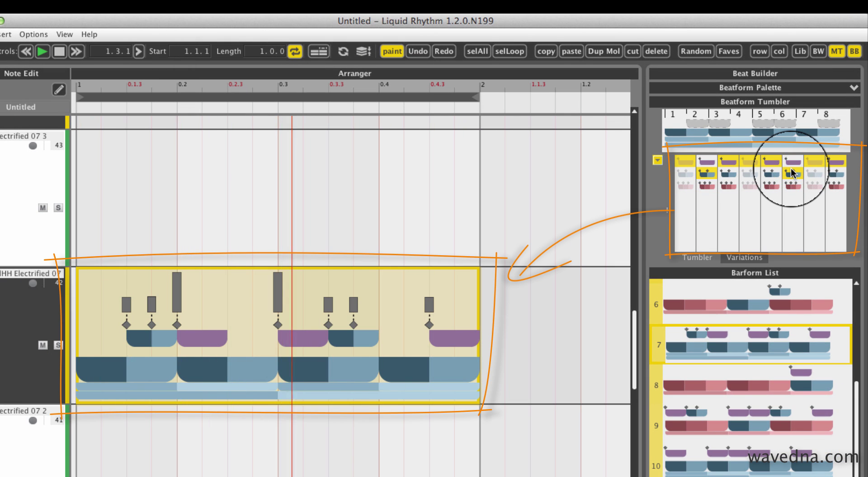
{"action": "left_click", "coordinate": [729, 185]}
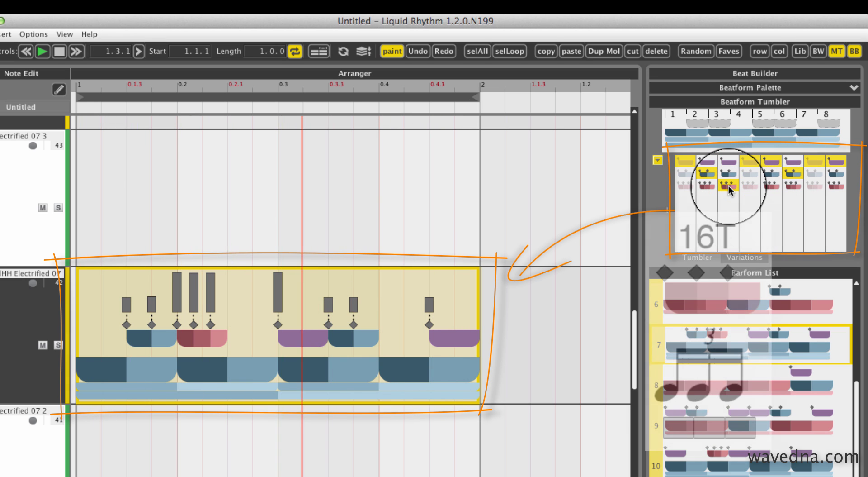
{"action": "left_click", "coordinate": [834, 186]}
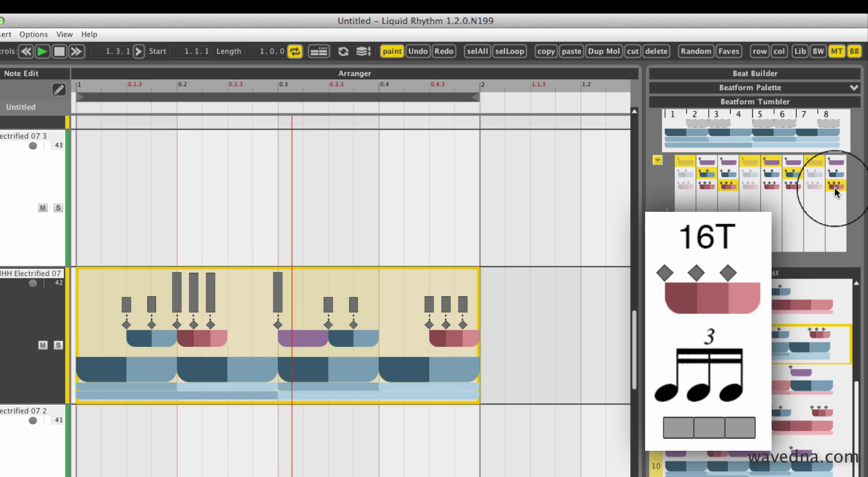
{"action": "left_click", "coordinate": [728, 160]}
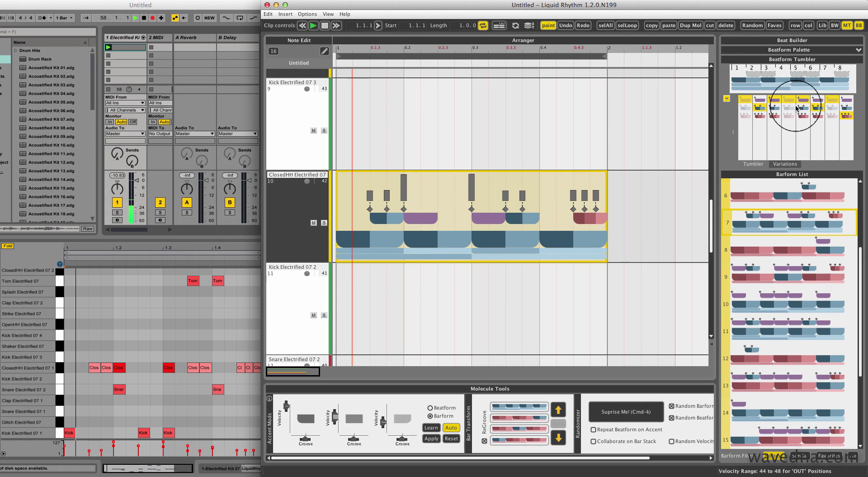
{"action": "left_click", "coordinate": [769, 174]}
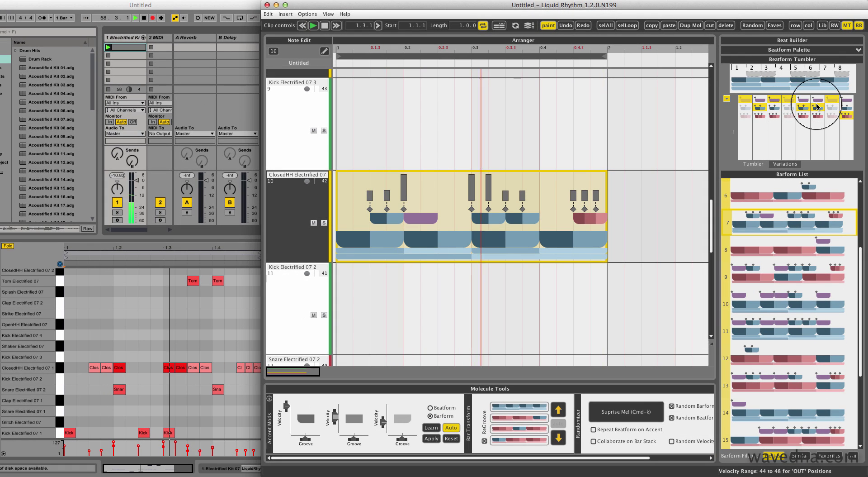
{"action": "left_click", "coordinate": [818, 102]}
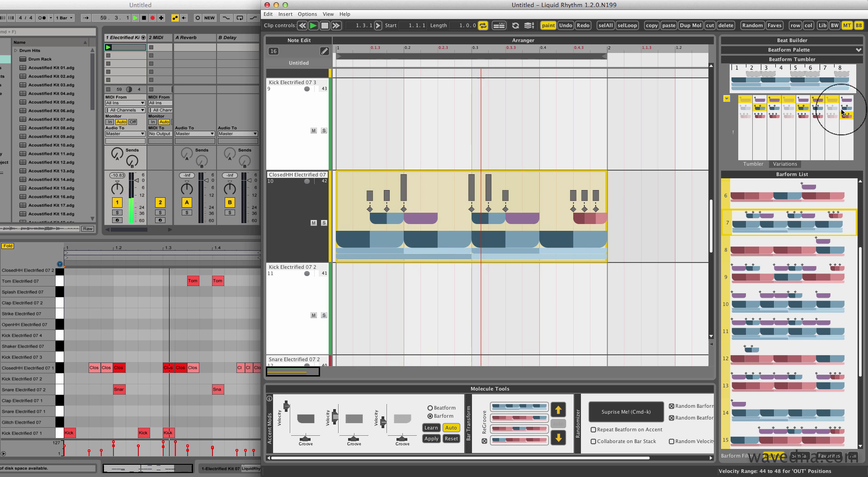
{"action": "left_click", "coordinate": [850, 109]}
{"action": "left_click", "coordinate": [820, 117]}
{"action": "left_click", "coordinate": [803, 101]}
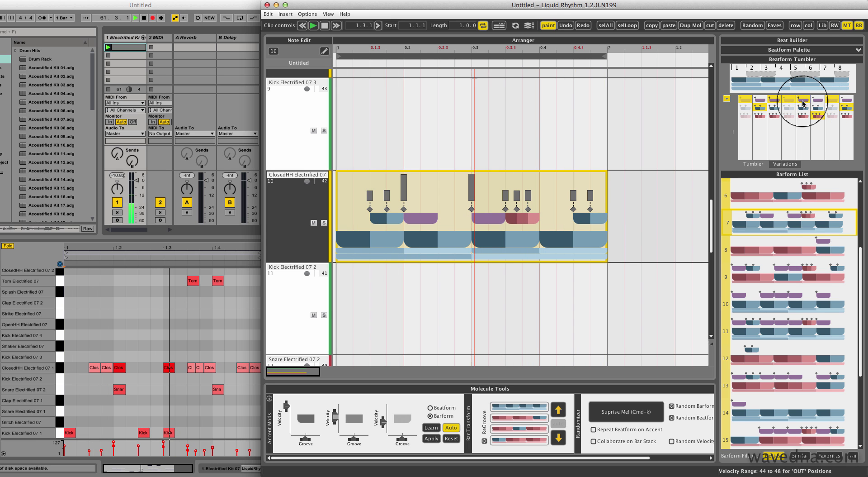
{"action": "left_click", "coordinate": [406, 143]}
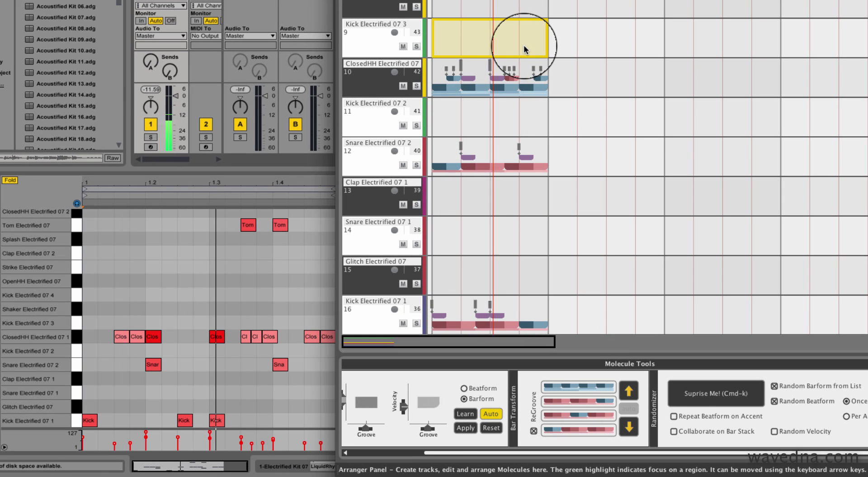
Step: Select bar 1 from Kick Electrified 07 3 down to Kick Electrified 07 1 and regroove it three times
{"action": "left_click_drag", "start_coordinate": [524, 45], "coordinate": [507, 315]}
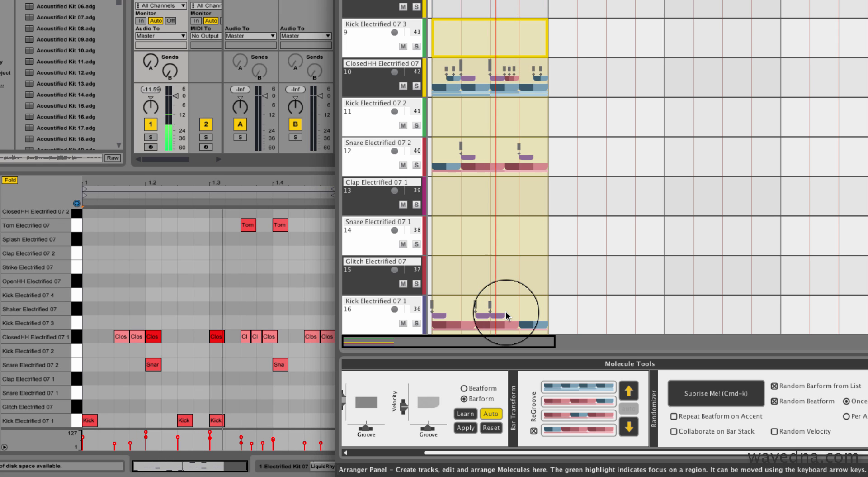
{"action": "left_click", "coordinate": [629, 390]}
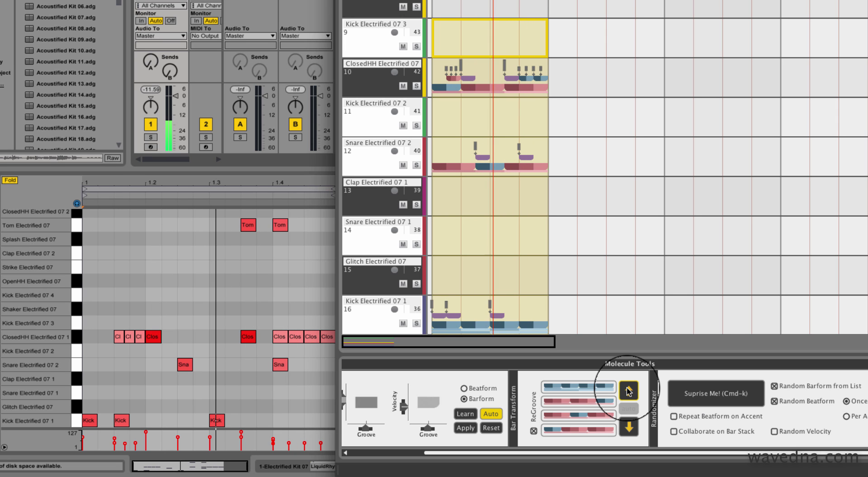
{"action": "left_click", "coordinate": [628, 390]}
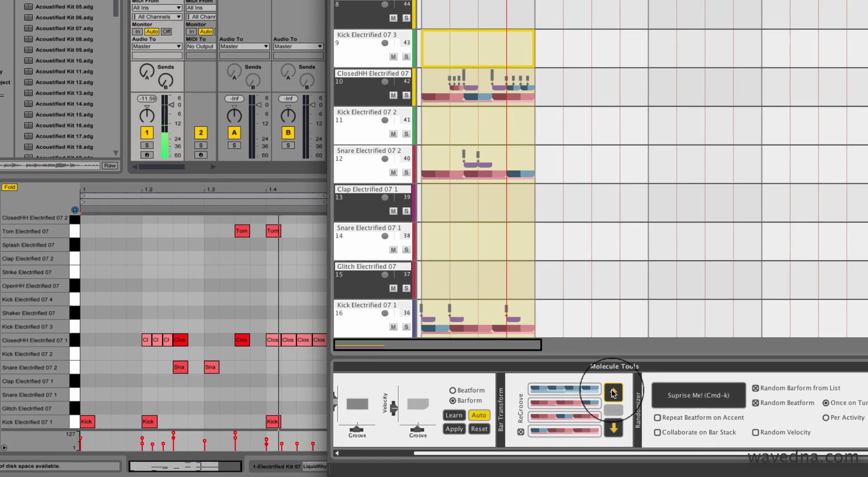
{"action": "left_click", "coordinate": [614, 393]}
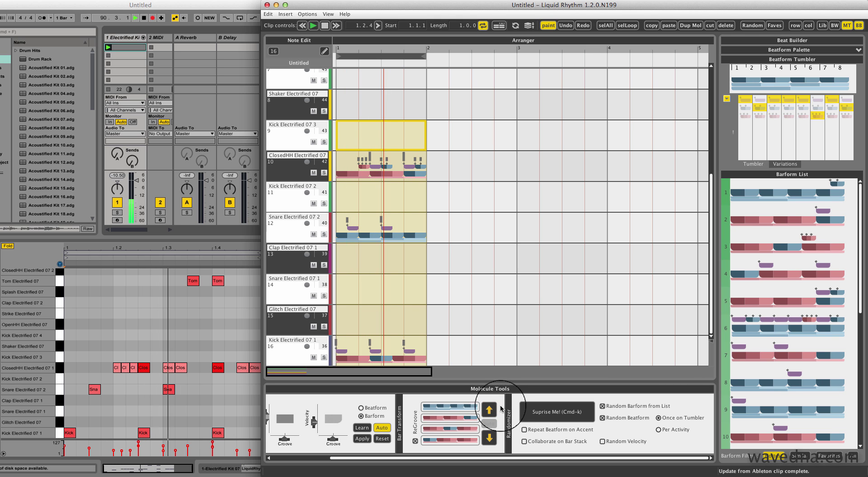
{"action": "left_click", "coordinate": [452, 253]}
{"action": "scroll", "coordinate": [706, 234], "scroll_direction": "up", "scroll_amount": 5}
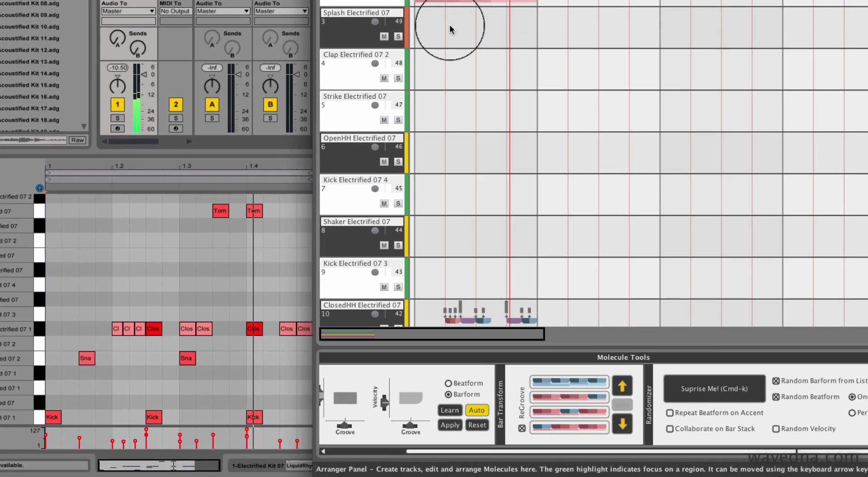
Step: Randomize bar 1 of the Clap, Strike and OpenHH rows with Surprise Me!, then stop Live's playback
{"action": "left_click_drag", "start_coordinate": [360, 167], "coordinate": [364, 237]}
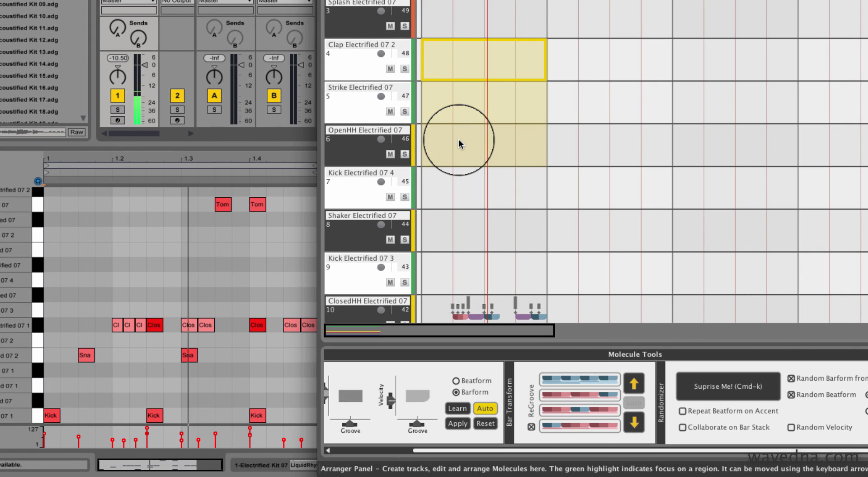
{"action": "left_click", "coordinate": [746, 393]}
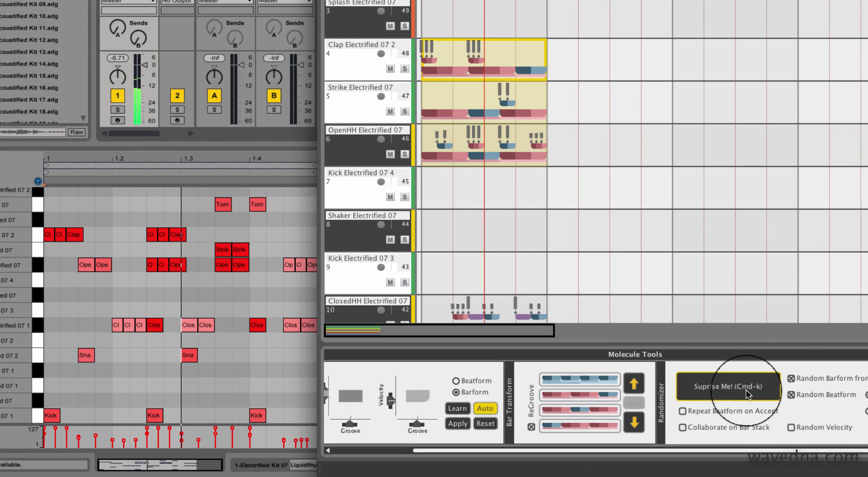
{"action": "left_click", "coordinate": [746, 392]}
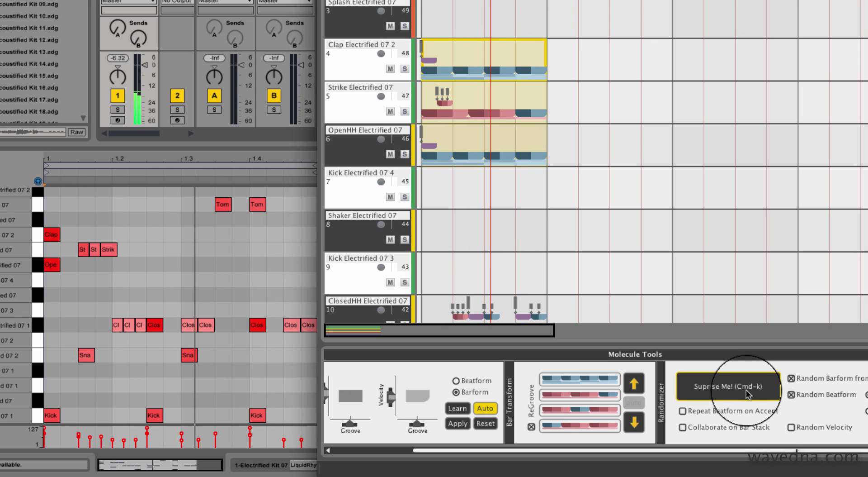
{"action": "left_click", "coordinate": [747, 393]}
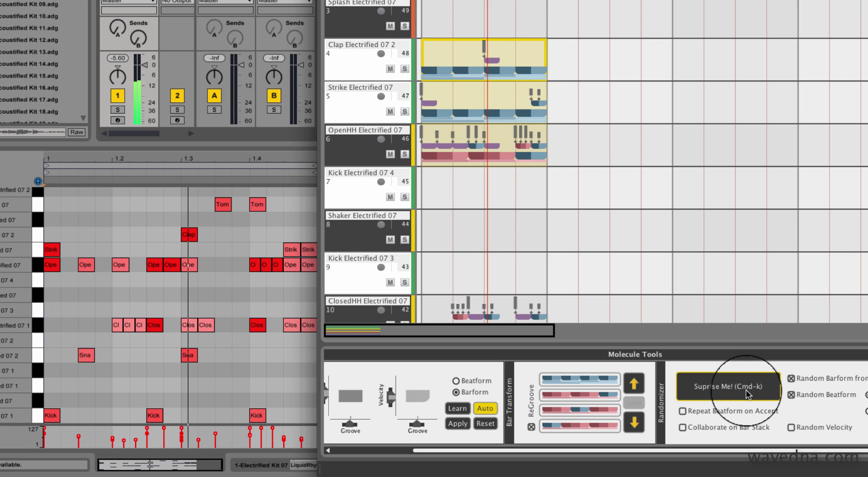
{"action": "left_click", "coordinate": [746, 392]}
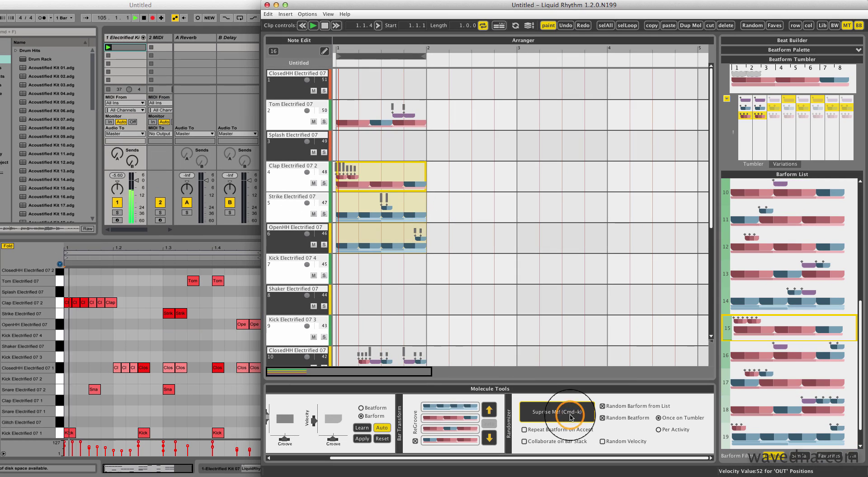
{"action": "left_click", "coordinate": [681, 403]}
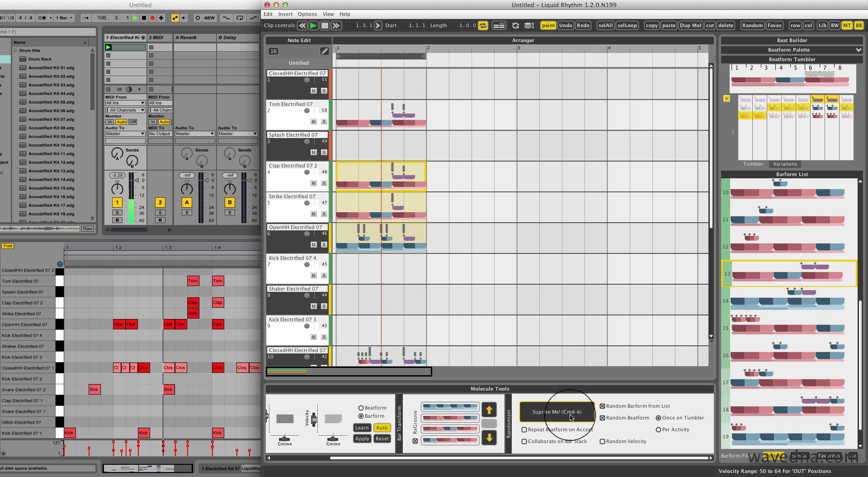
{"action": "left_click", "coordinate": [571, 417]}
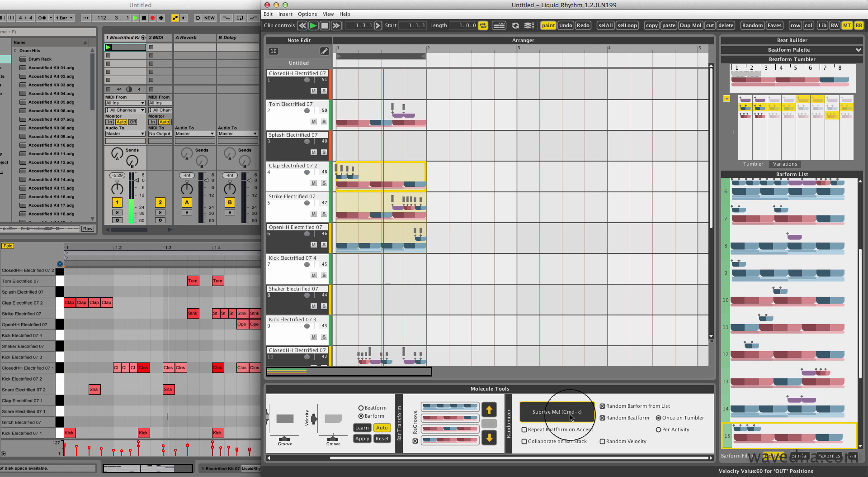
{"action": "left_click", "coordinate": [143, 18]}
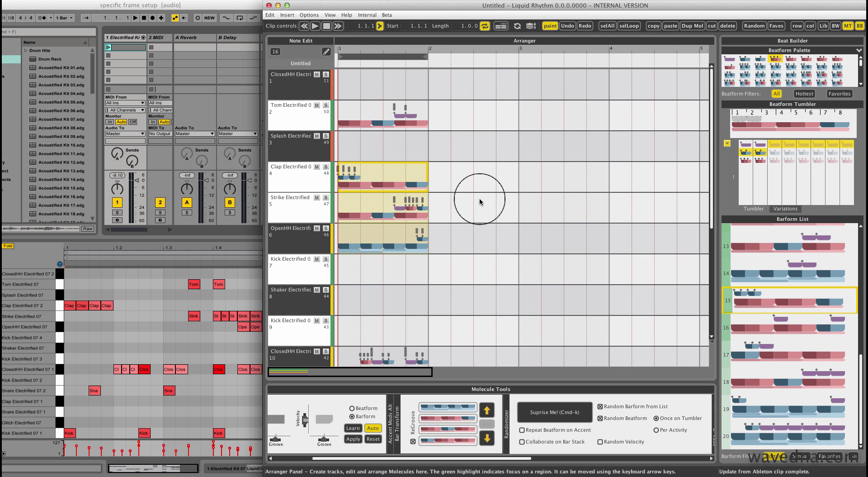
Step: Duplicate the drum clip on track 1 into the next slot
{"action": "left_click", "coordinate": [136, 50]}
{"action": "right_click", "coordinate": [132, 51]}
{"action": "left_click", "coordinate": [165, 67]}
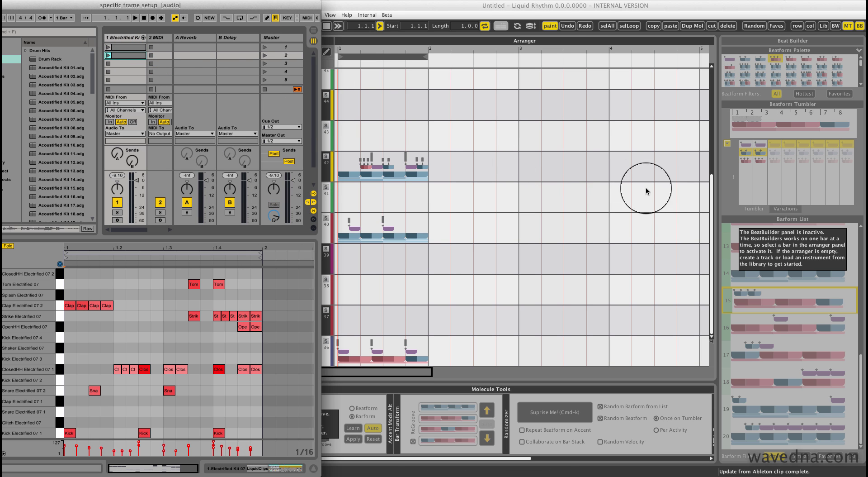
{"action": "left_click_drag", "start_coordinate": [710, 223], "coordinate": [701, 93]}
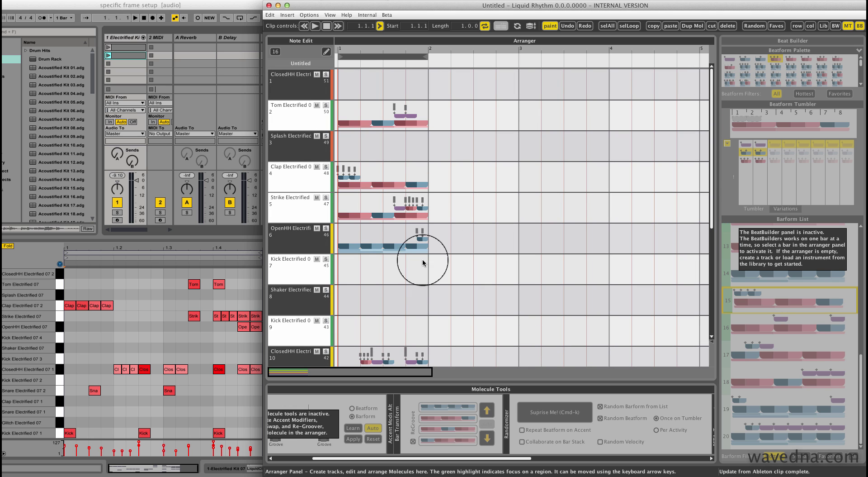
Step: Fill bar 1 of Kick Electrified 07 4 with barform 5 and Clap Electrified 07 2 with barform 6
{"action": "left_click", "coordinate": [399, 272]}
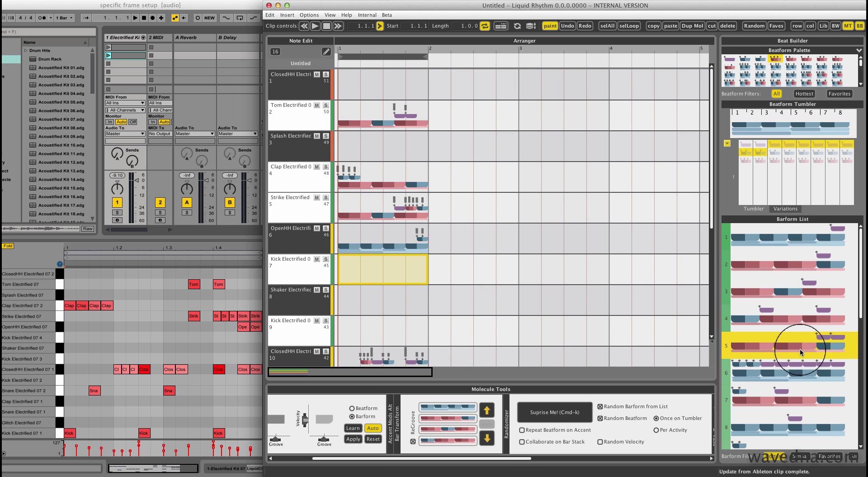
{"action": "left_click_drag", "start_coordinate": [612, 308], "coordinate": [413, 251]}
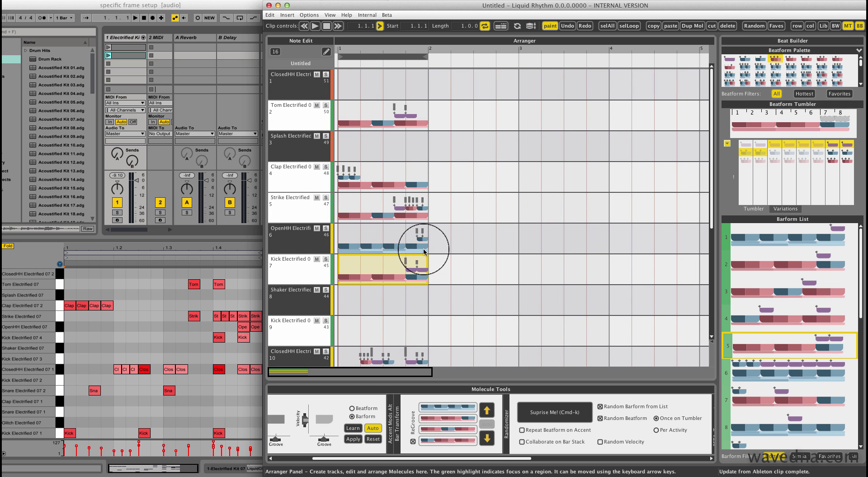
{"action": "left_click", "coordinate": [401, 244]}
{"action": "left_click", "coordinate": [400, 180]}
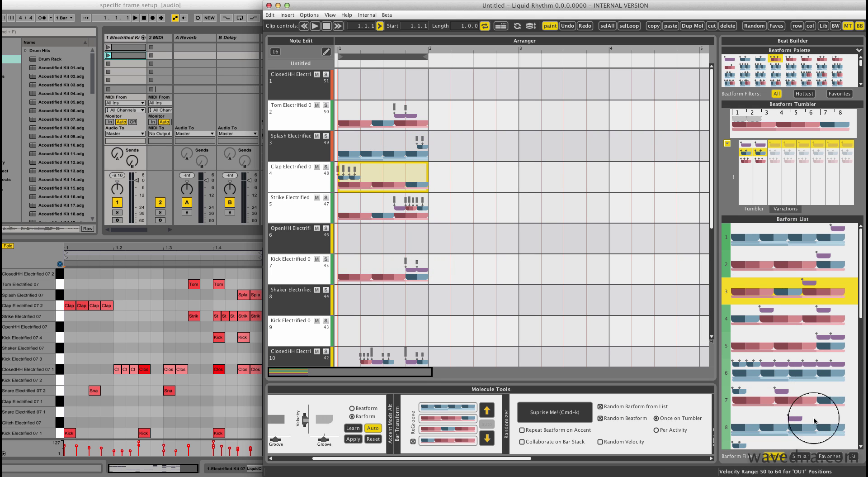
{"action": "left_click", "coordinate": [791, 371]}
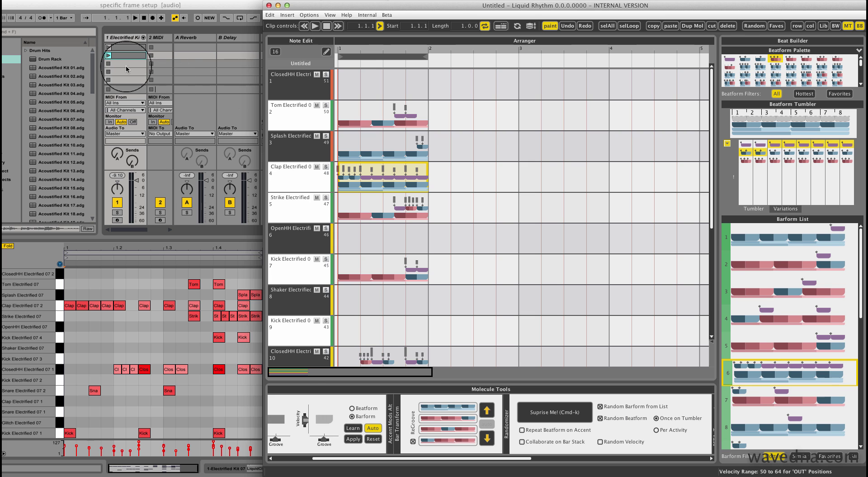
{"action": "left_click", "coordinate": [126, 48]}
{"action": "left_click", "coordinate": [133, 55]}
{"action": "left_click", "coordinate": [136, 55]}
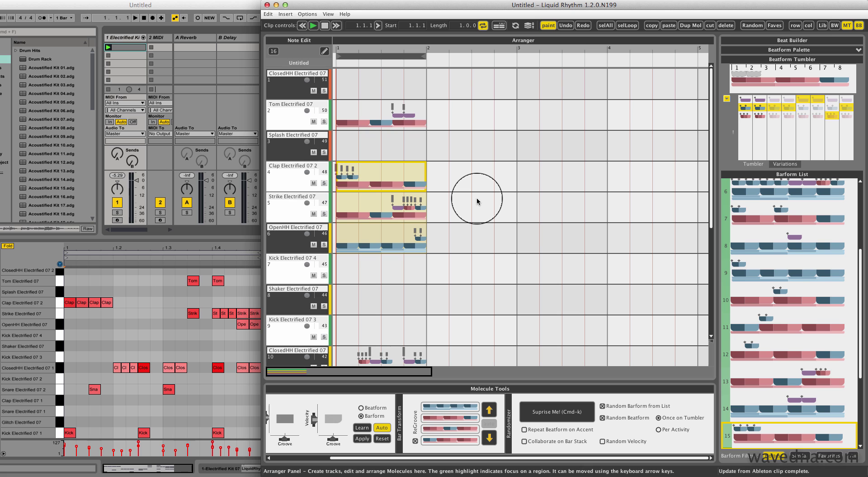
Step: With the paint pencil, draw kicks on Kick Electrified 07 4 and paint shaker hits across bar 1
{"action": "left_click", "coordinate": [325, 51]}
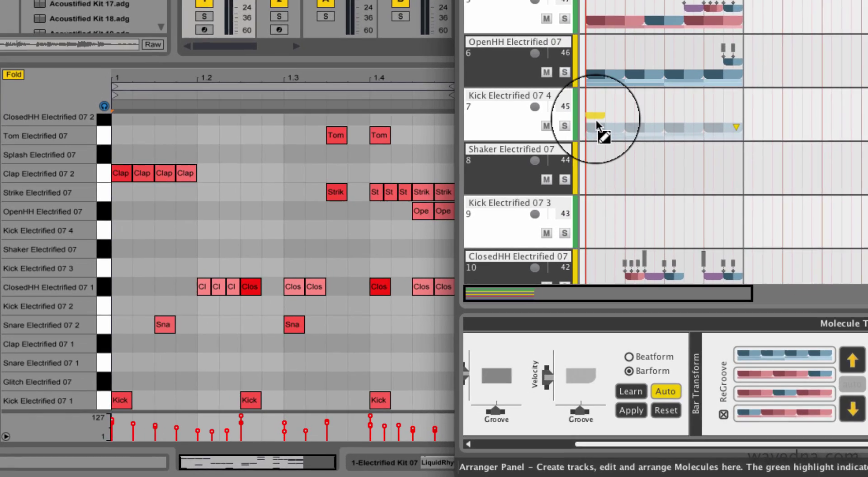
{"action": "left_click", "coordinate": [343, 263]}
{"action": "left_click", "coordinate": [721, 58]}
{"action": "left_click", "coordinate": [750, 48]}
{"action": "mouse_move", "coordinate": [764, 45]}
{"action": "left_mouse_down"}
{"action": "mouse_move", "coordinate": [792, 48]}
{"action": "mouse_move", "coordinate": [831, 70]}
{"action": "left_mouse_up"}
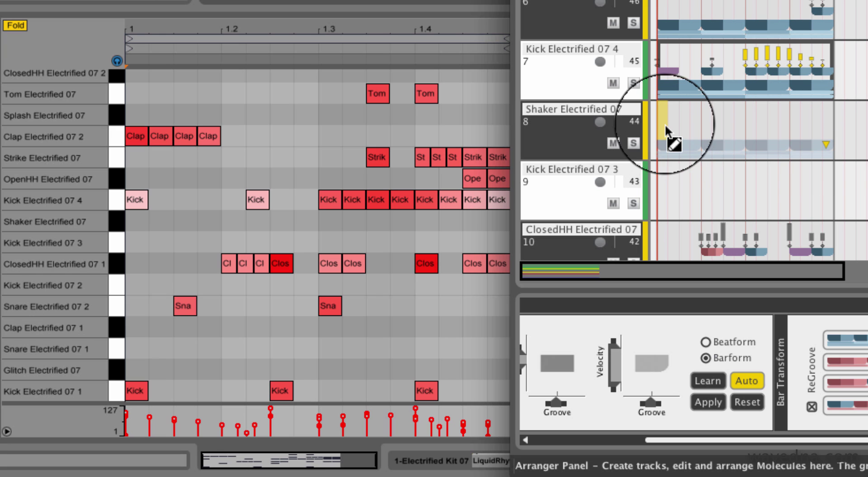
{"action": "mouse_move", "coordinate": [665, 123]}
{"action": "left_mouse_down"}
{"action": "mouse_move", "coordinate": [712, 114]}
{"action": "mouse_move", "coordinate": [741, 100]}
{"action": "mouse_move", "coordinate": [770, 116]}
{"action": "mouse_move", "coordinate": [829, 123]}
{"action": "left_mouse_up"}
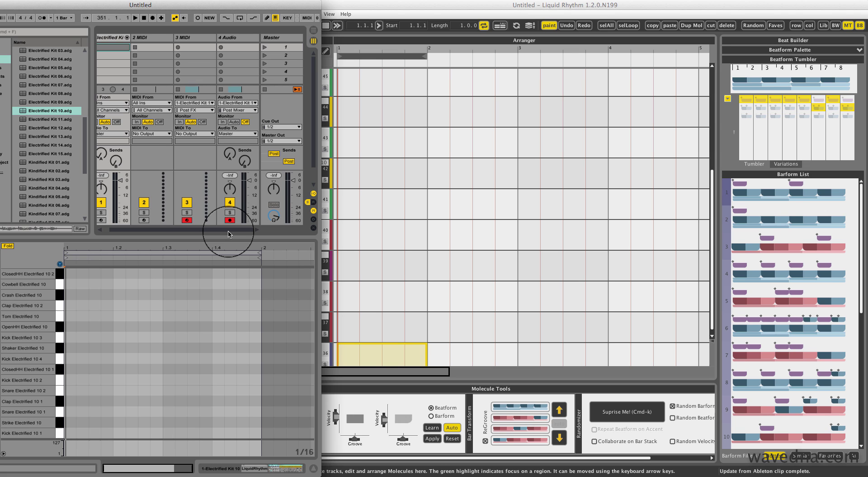
Step: Scroll the Session mixer back to track 1 and engage recording in Live's transport
{"action": "left_click_drag", "start_coordinate": [228, 234], "coordinate": [185, 233]}
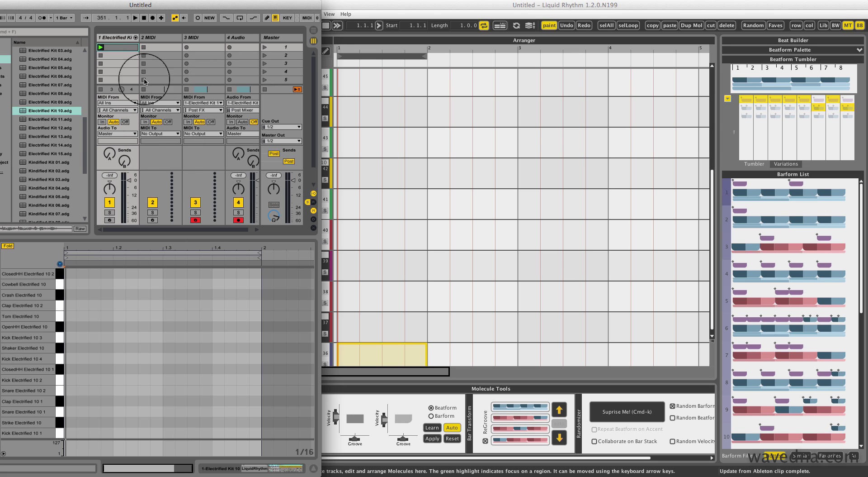
{"action": "left_click", "coordinate": [154, 18]}
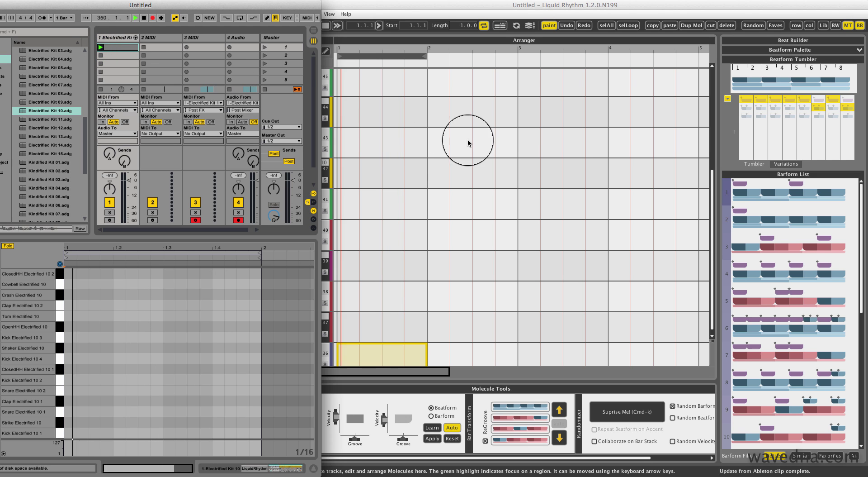
Step: Fill Kick 10 1 with barform 5, Clap 10 1 with barform 2, and ClosedHH with barform 1
{"action": "left_click", "coordinate": [382, 347]}
{"action": "left_click", "coordinate": [828, 343]}
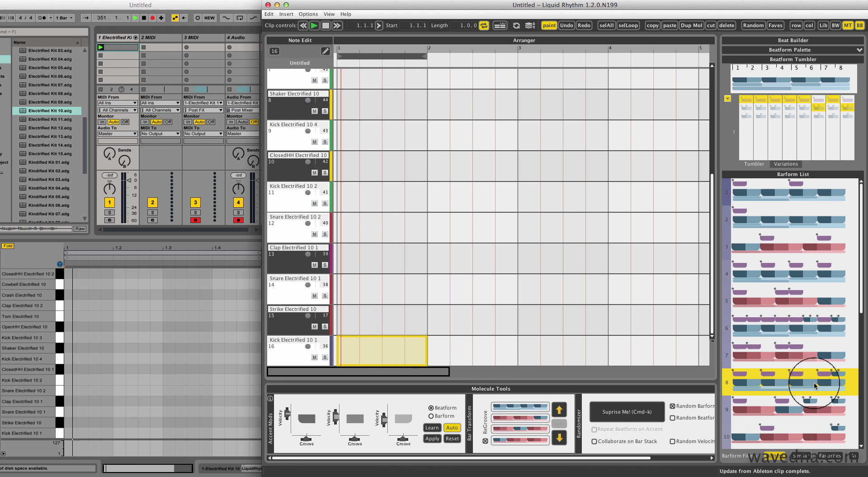
{"action": "left_click", "coordinate": [824, 301]}
{"action": "left_click", "coordinate": [358, 252]}
{"action": "left_click", "coordinate": [757, 218]}
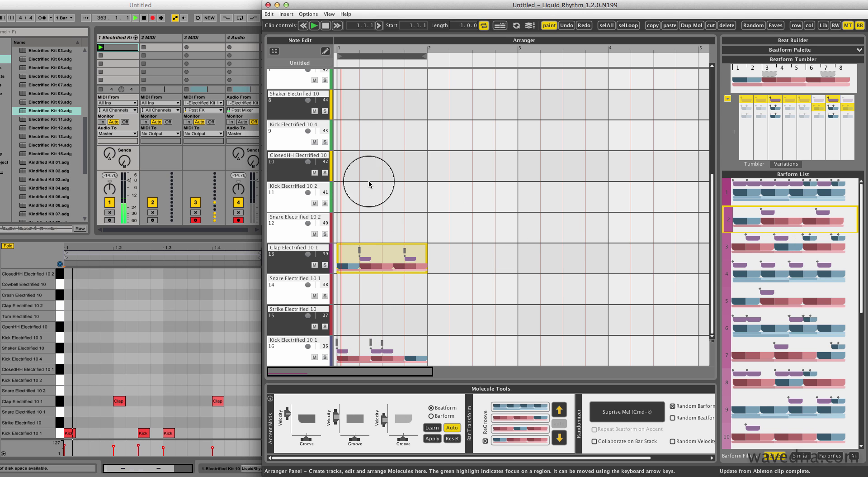
{"action": "left_click", "coordinate": [361, 167]}
{"action": "left_click", "coordinate": [819, 194]}
Step: Fill the Shaker with barform 4, Kick 10 3 with a pattern, and OpenHH with barform 2
{"action": "scroll", "coordinate": [465, 226], "scroll_direction": "up", "scroll_amount": 3}
{"action": "left_click", "coordinate": [392, 201]}
{"action": "left_click", "coordinate": [799, 267]}
{"action": "left_click", "coordinate": [390, 175]}
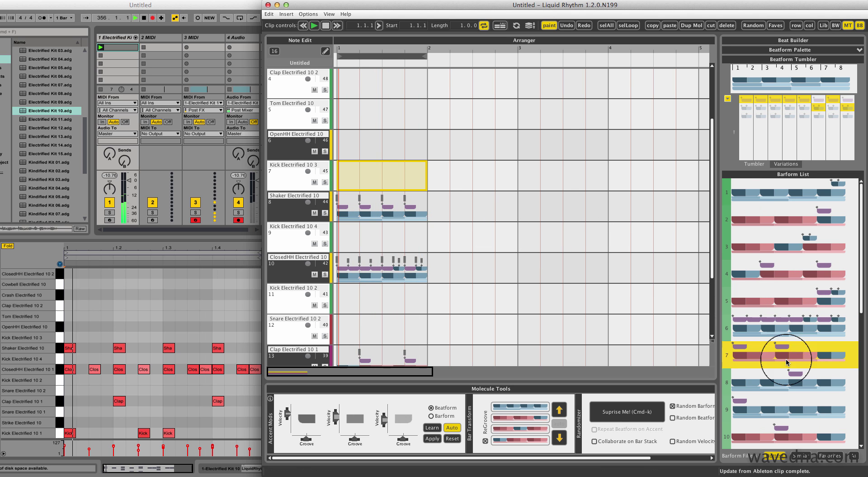
{"action": "left_click", "coordinate": [784, 401]}
{"action": "scroll", "coordinate": [434, 228], "scroll_direction": "up", "scroll_amount": 2}
{"action": "left_click", "coordinate": [370, 212]}
{"action": "left_click", "coordinate": [785, 220]}
Step: Give the Tom track barform 13, then switch it to 14 and finally 16
{"action": "scroll", "coordinate": [387, 219], "scroll_direction": "up", "scroll_amount": 1}
{"action": "left_click", "coordinate": [387, 204]}
{"action": "scroll", "coordinate": [787, 355], "scroll_direction": "down", "scroll_amount": 5}
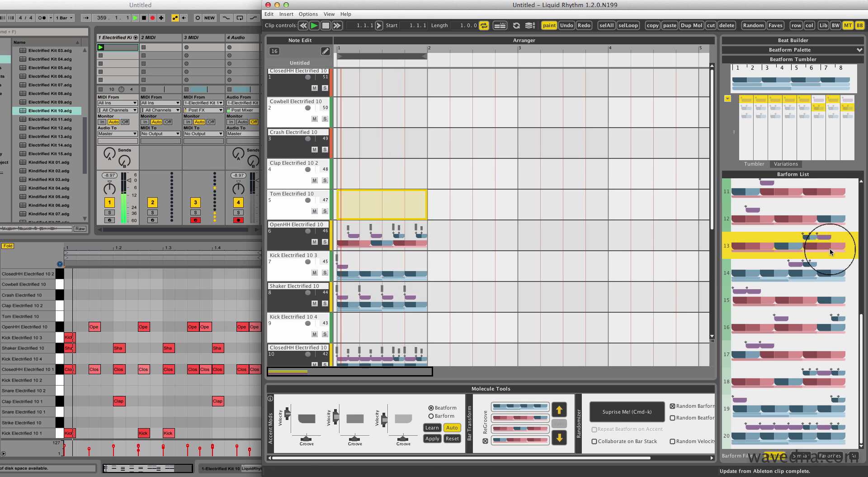
{"action": "left_click", "coordinate": [818, 244]}
{"action": "scroll", "coordinate": [482, 230], "scroll_direction": "up", "scroll_amount": 1}
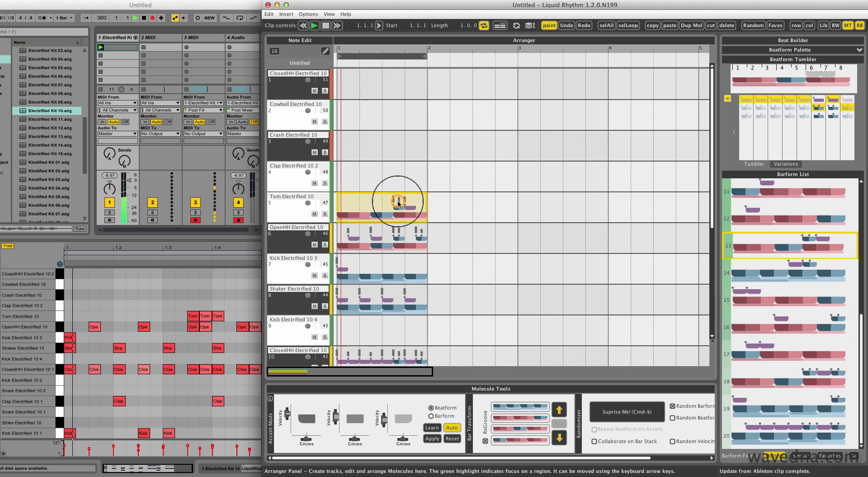
{"action": "left_click", "coordinate": [754, 267]}
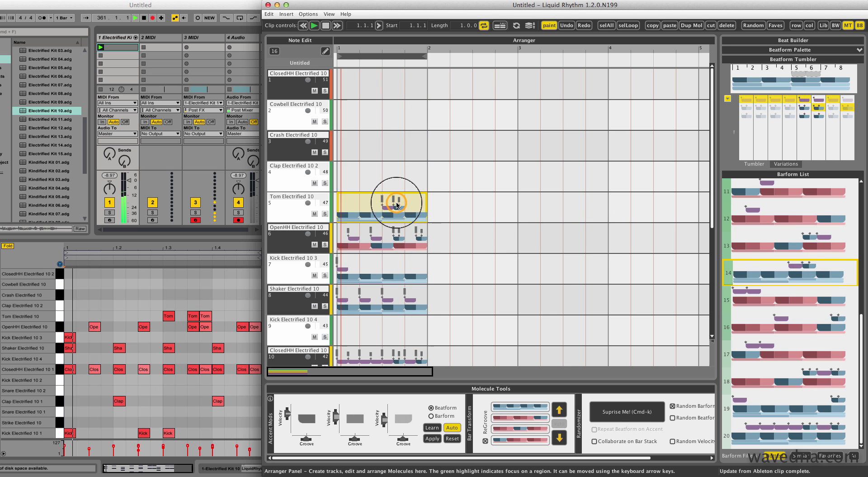
{"action": "left_click", "coordinate": [801, 332]}
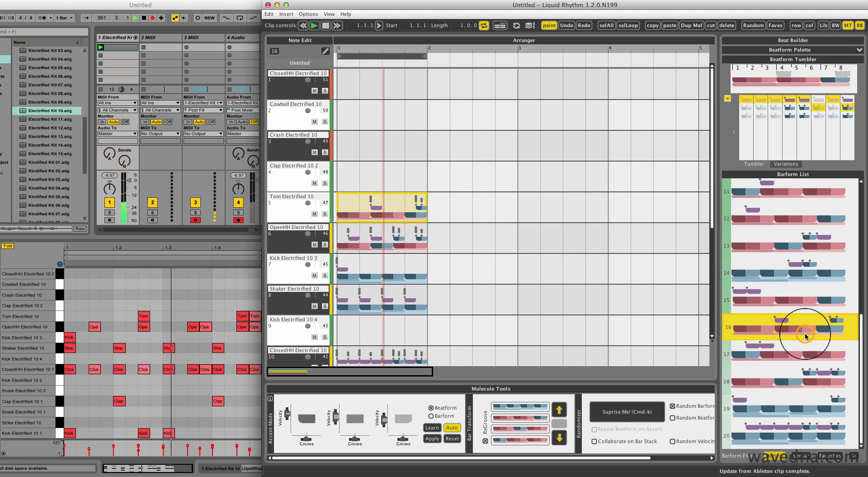
Step: Give the Crash a pattern and the Cowbell barform 2 with a tumbler variation
{"action": "left_click", "coordinate": [385, 149]}
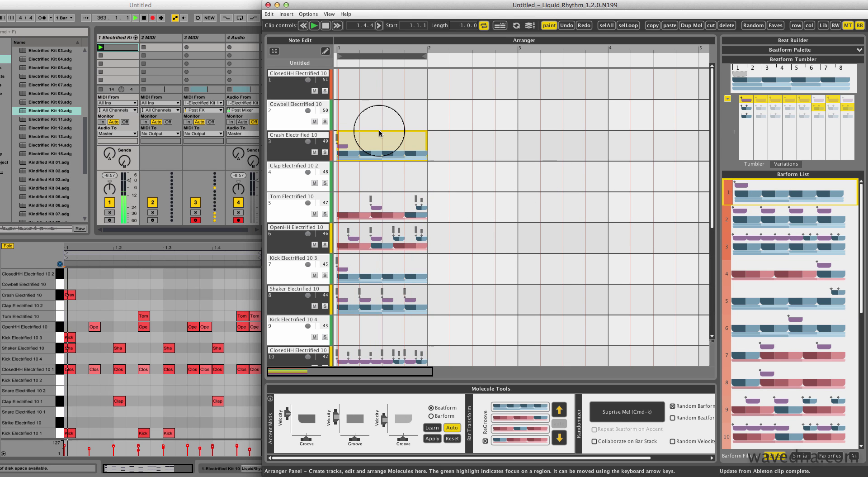
{"action": "left_click", "coordinate": [366, 120]}
{"action": "left_click", "coordinate": [787, 214]}
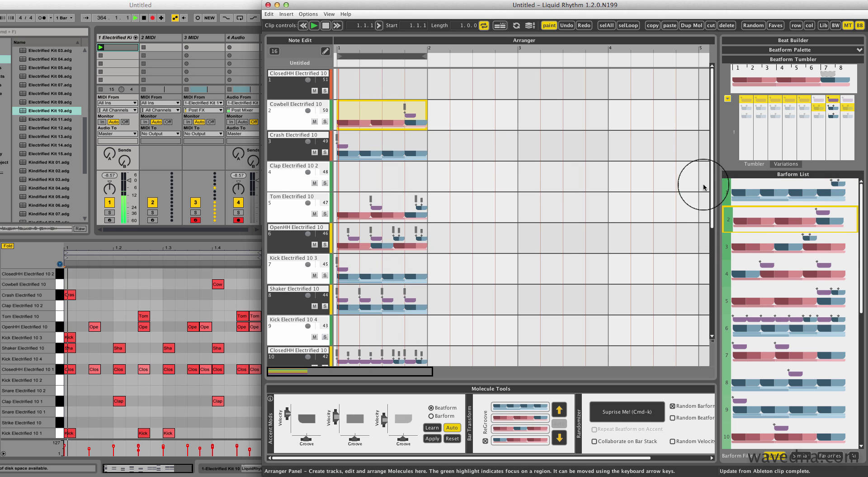
{"action": "left_click", "coordinate": [834, 120]}
Step: Fill ClosedHH 10 2 with barform 7, swap it for barform 2, and add a tumbler variation
{"action": "left_click", "coordinate": [365, 82]}
{"action": "left_click", "coordinate": [789, 362]}
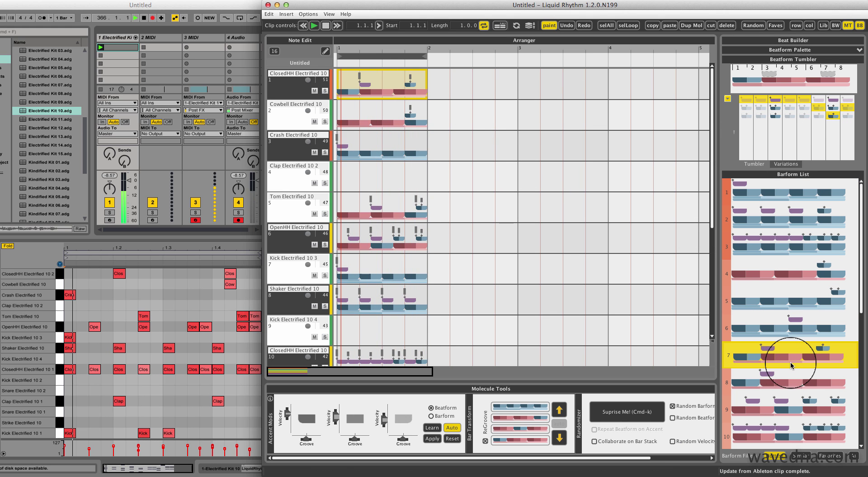
{"action": "left_click", "coordinate": [769, 212]}
{"action": "left_click", "coordinate": [810, 223]}
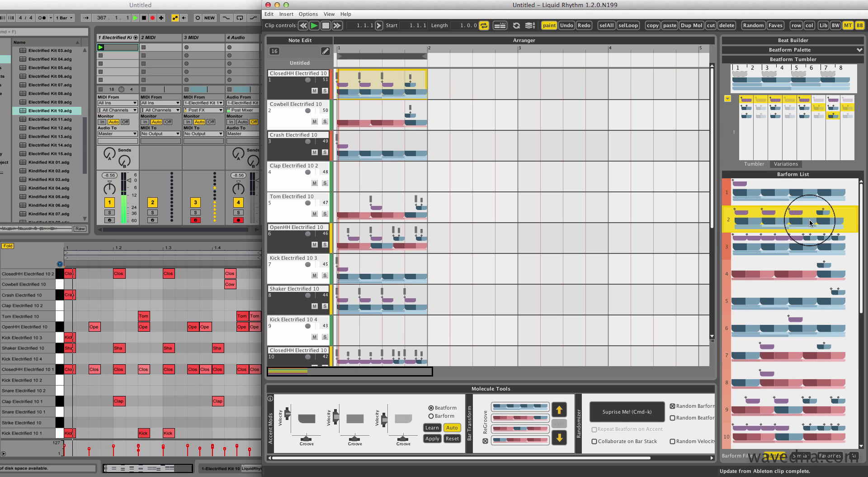
{"action": "left_click", "coordinate": [810, 107]}
Step: Fill Kick 10 4 with barform 7 and Snare 10 2 with barform 2
{"action": "scroll", "coordinate": [562, 184], "scroll_direction": "down", "scroll_amount": 4}
{"action": "left_click", "coordinate": [360, 200]}
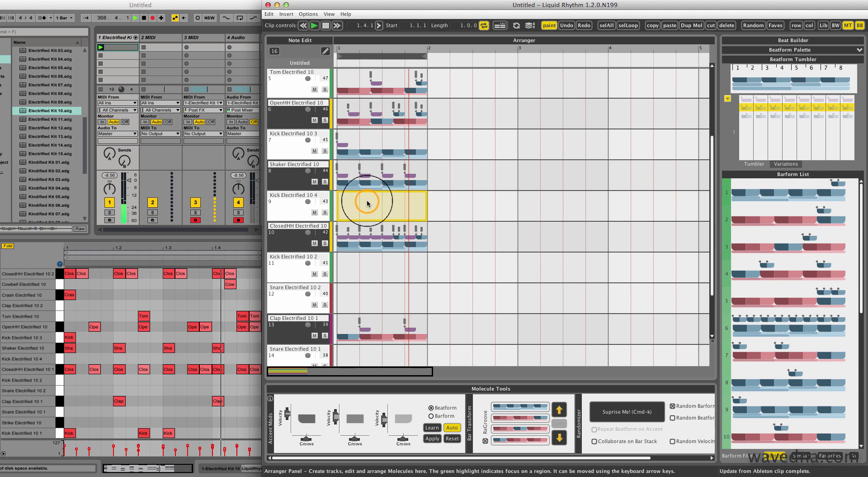
{"action": "left_click", "coordinate": [776, 345]}
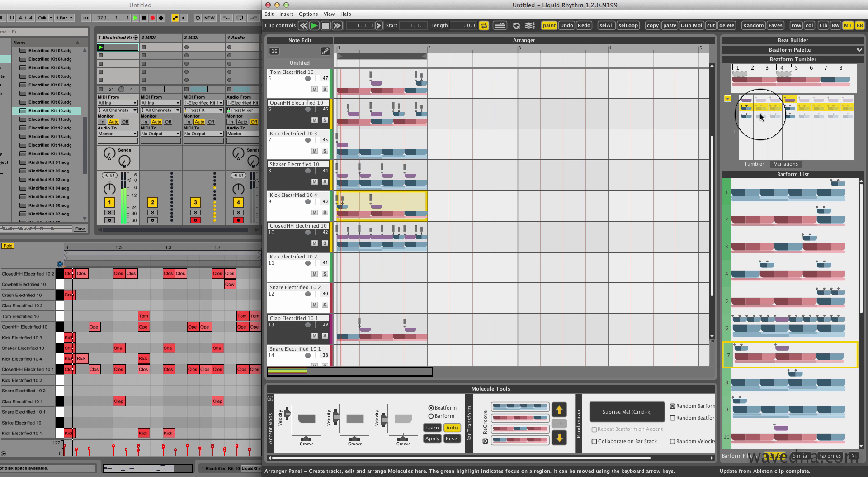
{"action": "scroll", "coordinate": [410, 235], "scroll_direction": "down", "scroll_amount": 3}
{"action": "left_click", "coordinate": [360, 205]}
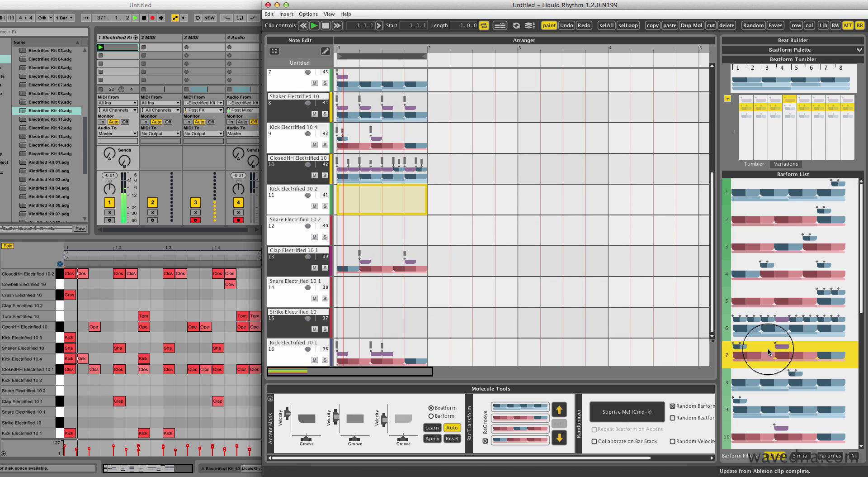
{"action": "left_click", "coordinate": [352, 233]}
{"action": "left_click", "coordinate": [794, 218]}
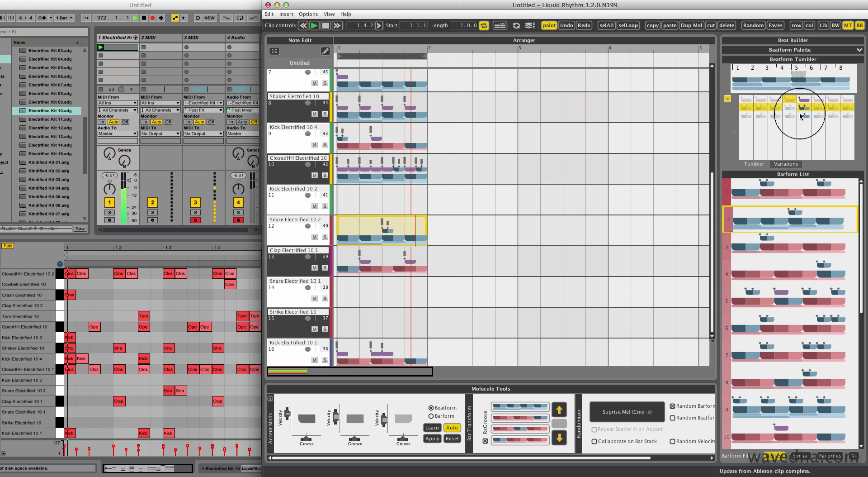
Step: Fill Snare 10 1 with barform 6 and Strike with barform 8, each with a tumbler variation
{"action": "scroll", "coordinate": [354, 290], "scroll_direction": "down", "scroll_amount": 1}
{"action": "left_click", "coordinate": [355, 291]}
{"action": "left_click", "coordinate": [807, 250]}
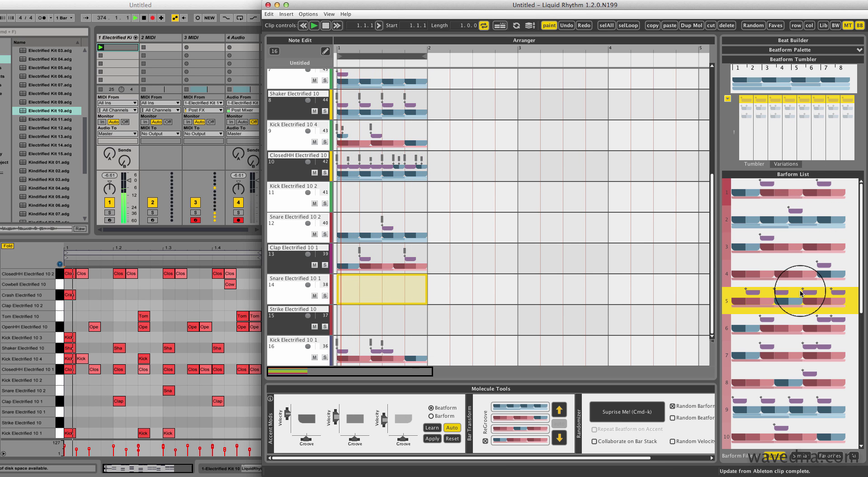
{"action": "left_click", "coordinate": [795, 329]}
{"action": "left_click", "coordinate": [848, 114]}
{"action": "left_click", "coordinate": [387, 323]}
{"action": "left_click", "coordinate": [792, 375]}
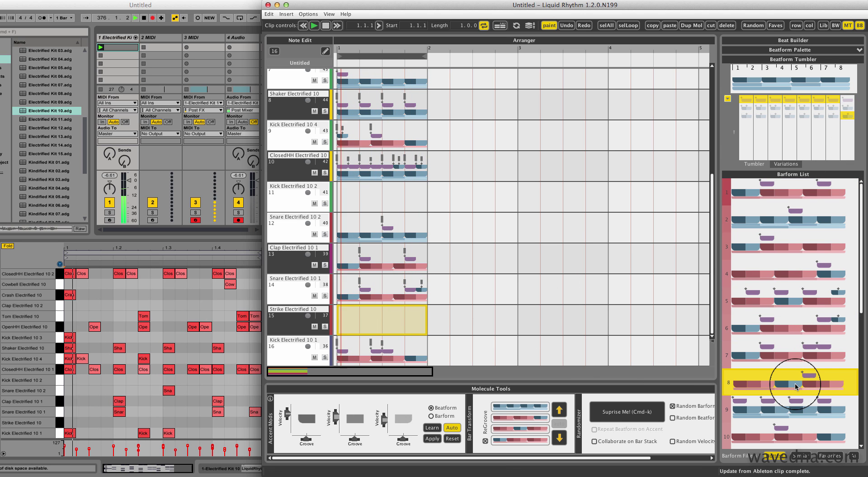
{"action": "left_click", "coordinate": [816, 114]}
Step: Fill the Clap Electrified 10 2 clip with a random pattern
{"action": "scroll", "coordinate": [503, 188], "scroll_direction": "up", "scroll_amount": 6}
{"action": "left_click", "coordinate": [389, 174]}
{"action": "left_click", "coordinate": [602, 416]}
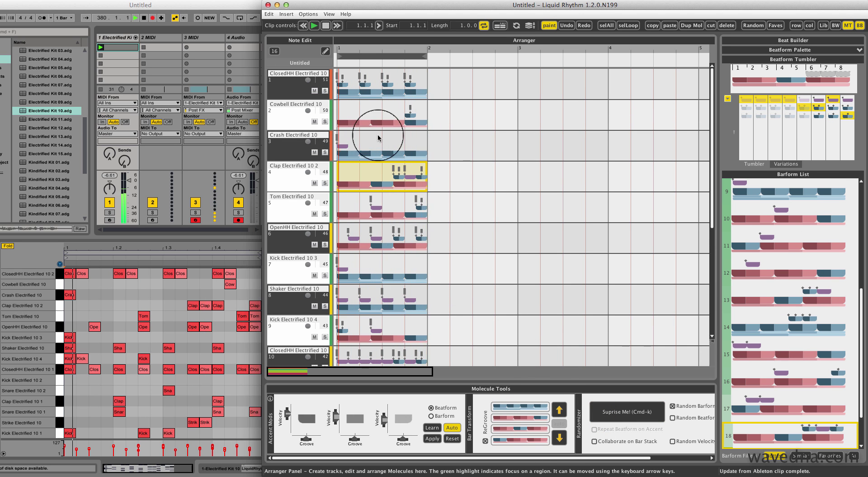
{"action": "left_click", "coordinate": [325, 51]}
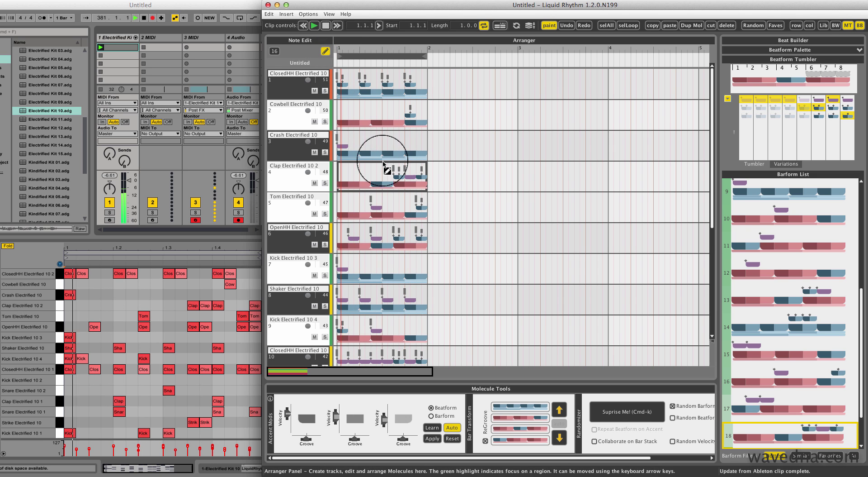
{"action": "left_click", "coordinate": [400, 171]}
{"action": "left_click", "coordinate": [412, 174]}
{"action": "left_click", "coordinate": [326, 52]}
{"action": "scroll", "coordinate": [397, 193], "scroll_direction": "down", "scroll_amount": 5}
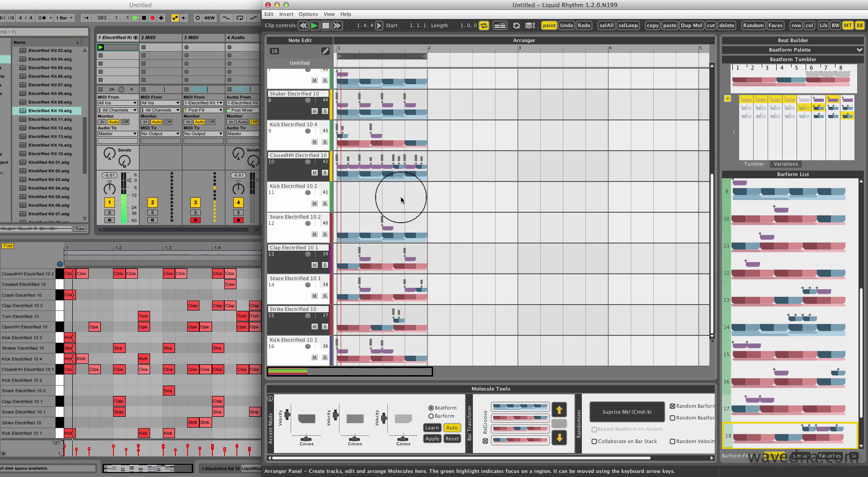
{"action": "left_click", "coordinate": [397, 194]}
{"action": "left_click", "coordinate": [624, 393]}
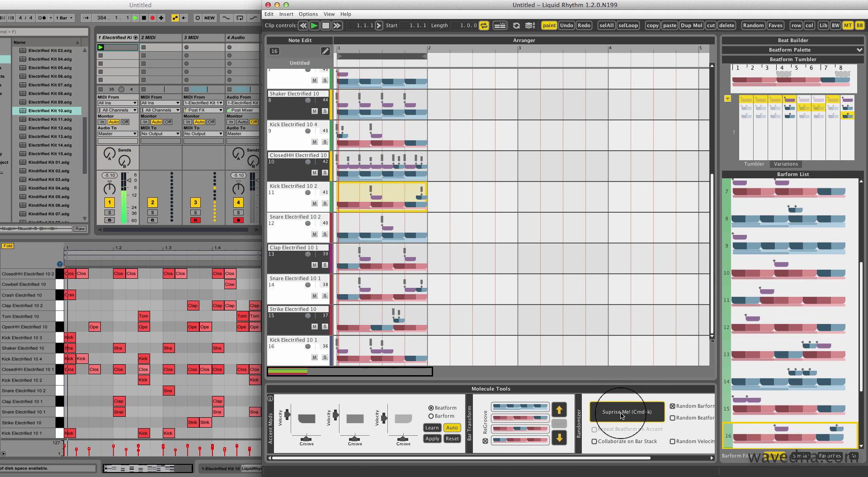
{"action": "left_click", "coordinate": [457, 230]}
{"action": "scroll", "coordinate": [457, 229], "scroll_direction": "up", "scroll_amount": 5}
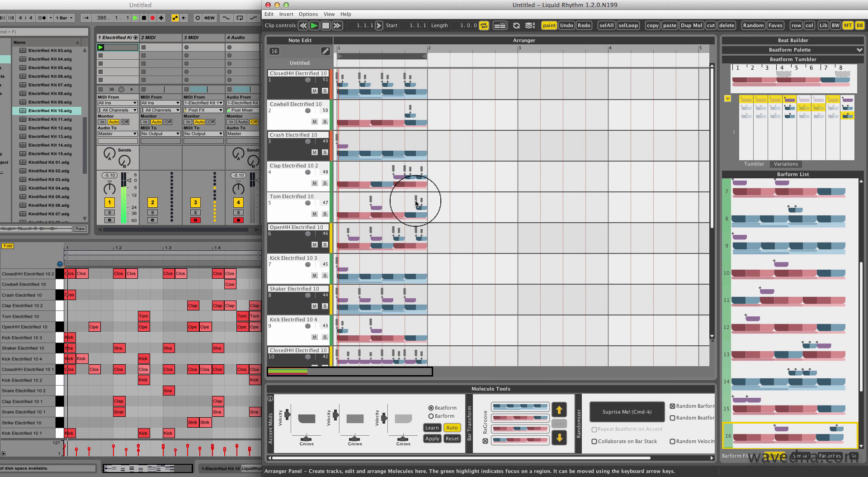
{"action": "left_click", "coordinate": [620, 419]}
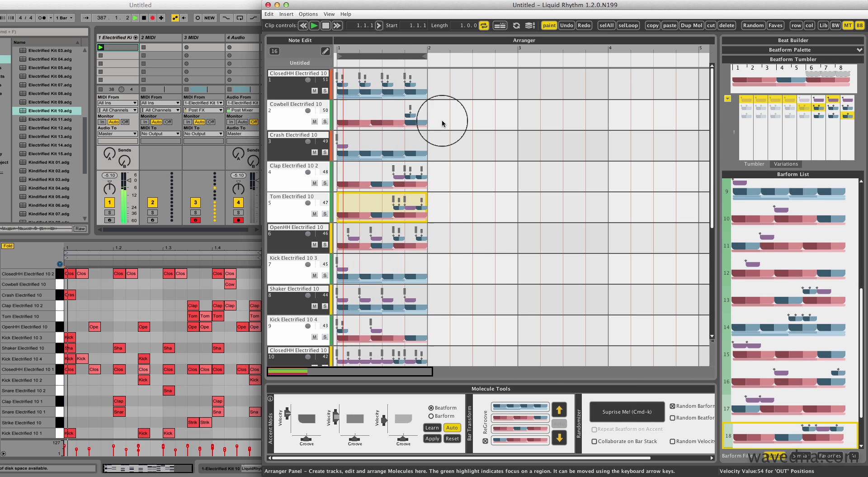
Step: Regroove bars 1–2 across the first seven tracks
{"action": "left_click", "coordinate": [450, 82]}
{"action": "scroll", "coordinate": [368, 232], "scroll_direction": "down", "scroll_amount": 2}
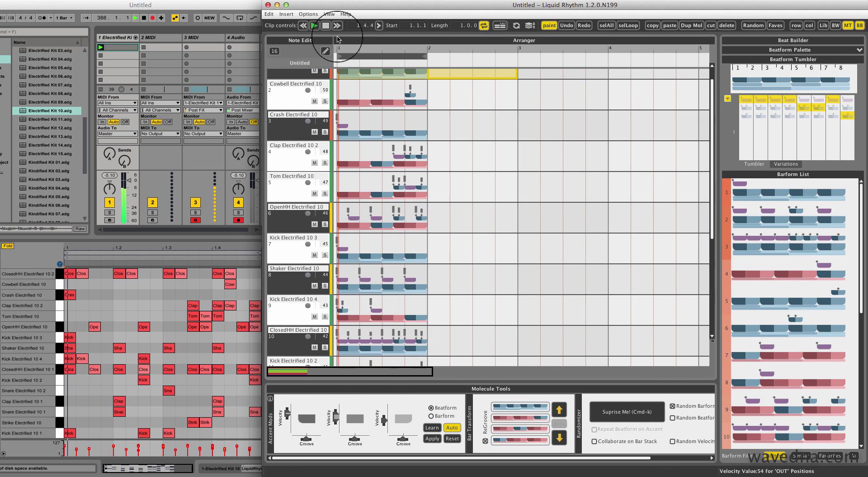
{"action": "left_click_drag", "start_coordinate": [337, 39], "coordinate": [367, 258]}
{"action": "left_click", "coordinate": [560, 409]}
Step: Regroove bars 1–2 on the tracks from Shaker down to Strike
{"action": "scroll", "coordinate": [450, 237], "scroll_direction": "down", "scroll_amount": 8}
{"action": "left_click", "coordinate": [458, 127]}
{"action": "left_click_drag", "start_coordinate": [465, 128], "coordinate": [360, 340]}
{"action": "scroll", "coordinate": [473, 306], "scroll_direction": "down", "scroll_amount": 1}
{"action": "left_click", "coordinate": [560, 410]}
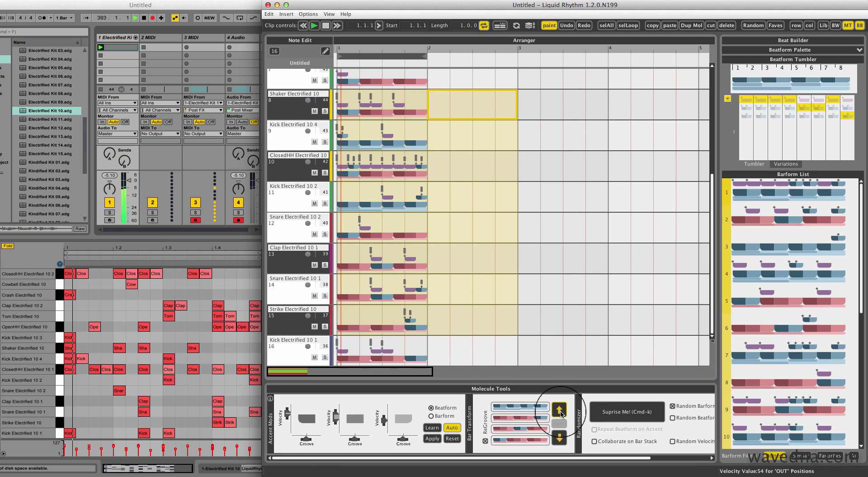
Step: Regroove the patterns from the Crash track downward once more
{"action": "scroll", "coordinate": [461, 193], "scroll_direction": "up", "scroll_amount": 8}
{"action": "left_click", "coordinate": [457, 155]}
{"action": "left_click_drag", "start_coordinate": [457, 155], "coordinate": [358, 310]}
{"action": "left_click", "coordinate": [558, 410]}
{"action": "left_click", "coordinate": [525, 256]}
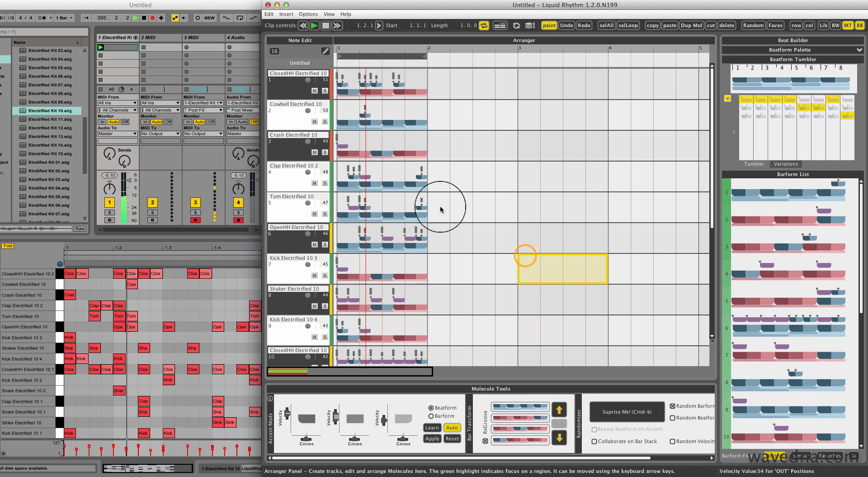
Step: Regroove bars 1–2 from Clap Electrified 10 2 down to row 10 twice
{"action": "left_click", "coordinate": [447, 181]}
{"action": "left_click_drag", "start_coordinate": [447, 182], "coordinate": [362, 355]}
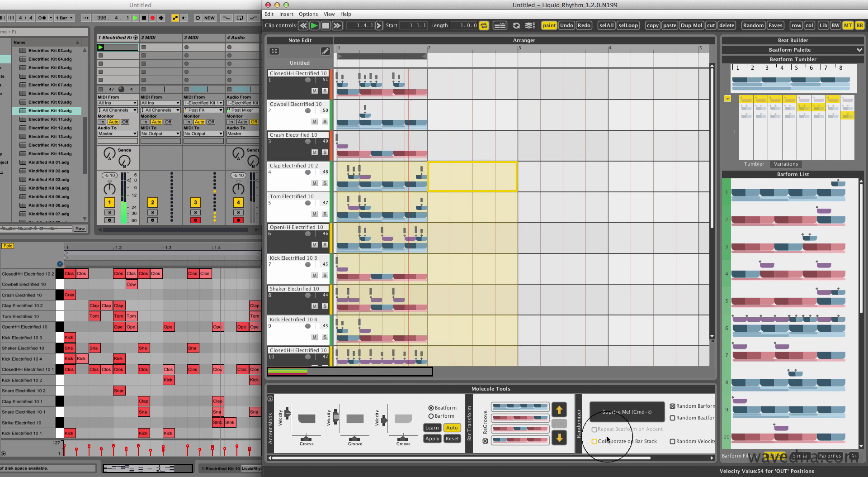
{"action": "left_click", "coordinate": [559, 410]}
{"action": "left_click", "coordinate": [559, 410]}
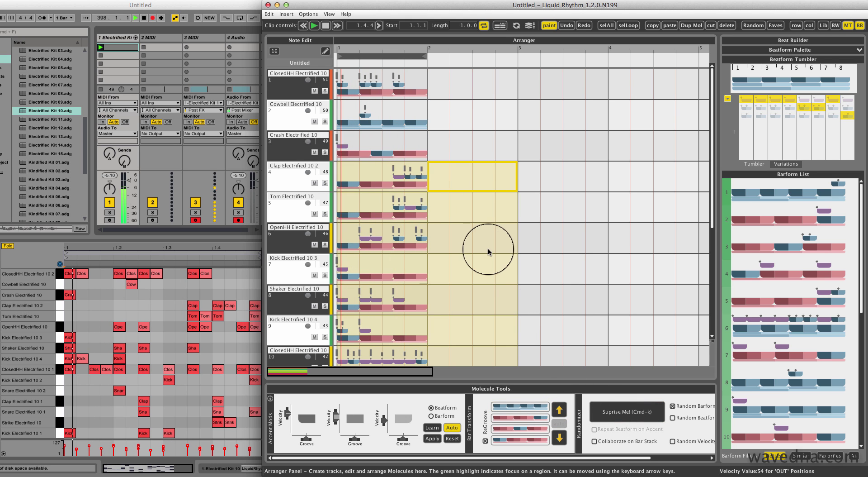
Step: Undo the accidental shift of the first five patterns with Cmd-Z
{"action": "left_click_drag", "start_coordinate": [449, 82], "coordinate": [368, 203]}
{"action": "left_click_drag", "start_coordinate": [378, 151], "coordinate": [391, 93]}
{"action": "key", "text": "super+z"}
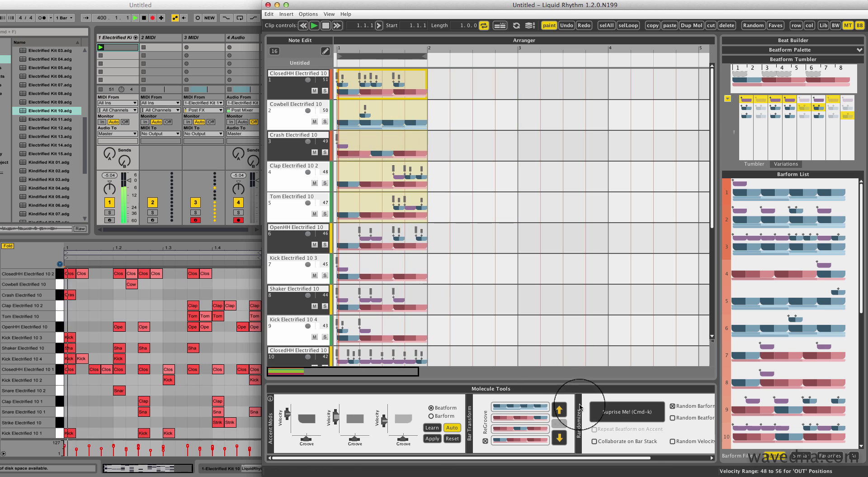
Step: Randomize the first five tracks, then the Kick 10 1 pattern repeatedly with Random Beatform ticked
{"action": "left_click", "coordinate": [619, 411]}
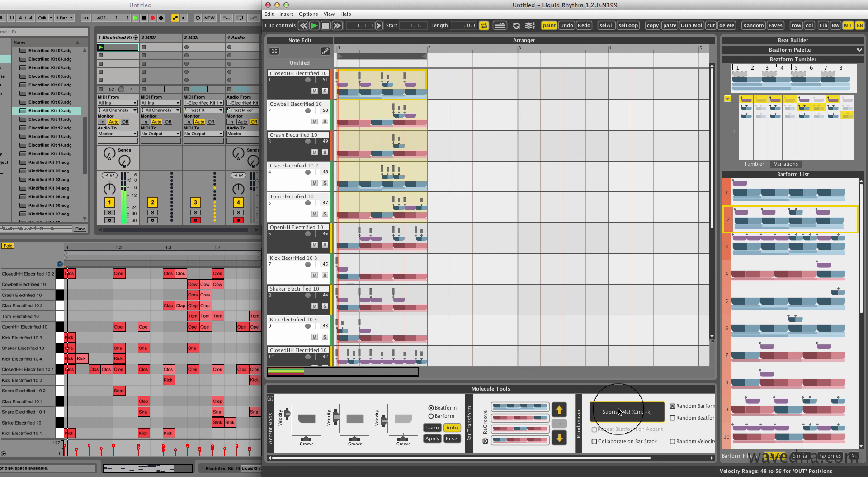
{"action": "scroll", "coordinate": [459, 305], "scroll_direction": "down", "scroll_amount": 5}
{"action": "left_click", "coordinate": [401, 343]}
{"action": "left_click", "coordinate": [645, 415]}
{"action": "left_click", "coordinate": [645, 415]}
{"action": "left_click", "coordinate": [673, 417]}
{"action": "left_click", "coordinate": [636, 407]}
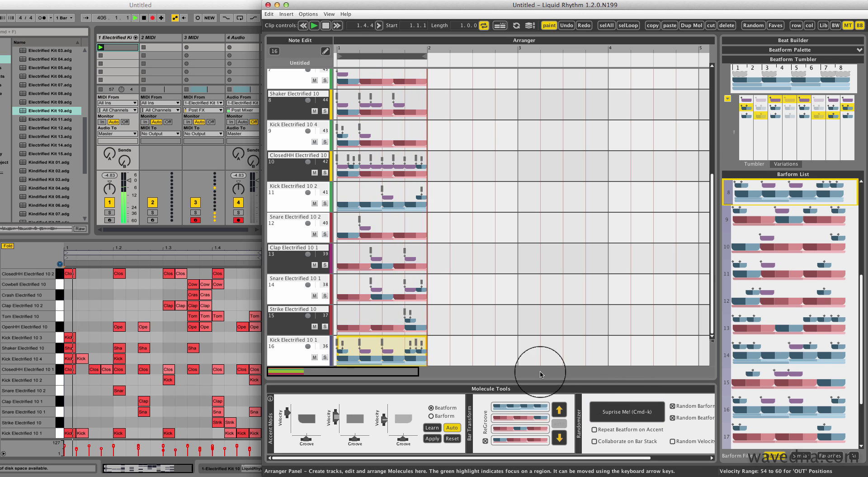
Step: Randomize the Strike, Clap 10 1 and Snare 10 2 patterns with Surprise Me!
{"action": "left_click", "coordinate": [375, 320]}
{"action": "left_click", "coordinate": [632, 410]}
{"action": "left_click", "coordinate": [378, 292]}
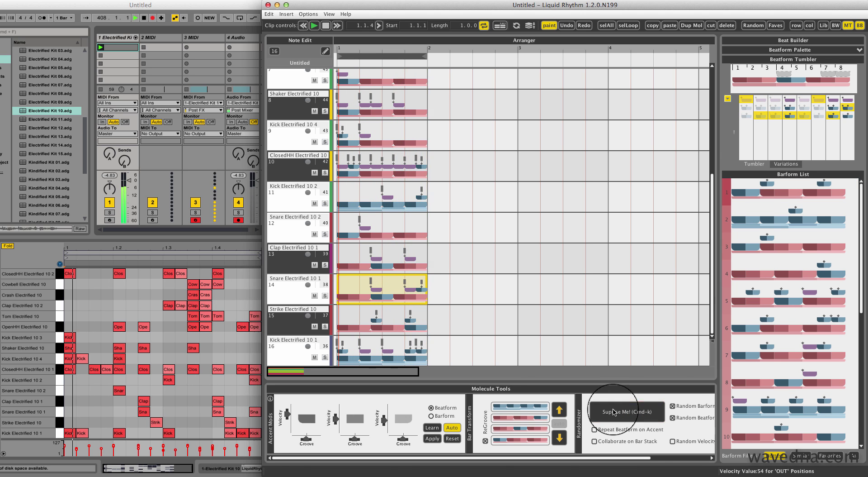
{"action": "left_click", "coordinate": [354, 256]}
{"action": "left_click", "coordinate": [614, 408]}
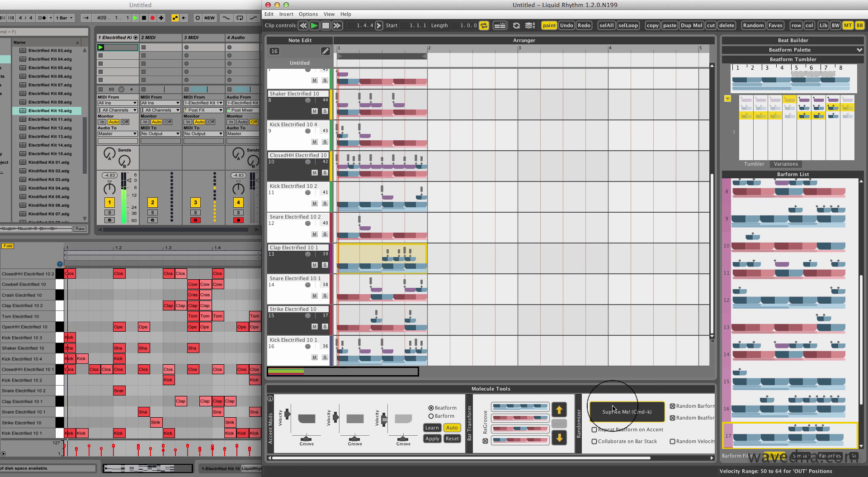
{"action": "left_click", "coordinate": [358, 229]}
{"action": "left_click", "coordinate": [653, 412]}
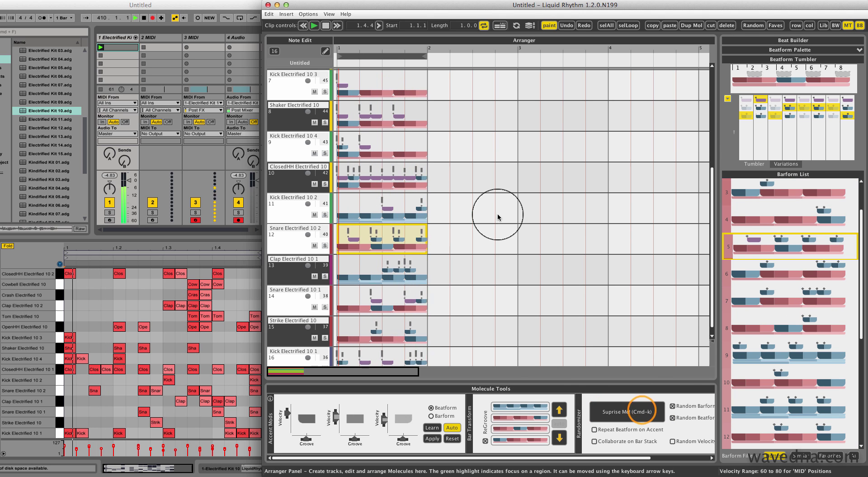
Step: Randomize the Shaker pattern twice and the closed hi-hat pattern on track 10
{"action": "scroll", "coordinate": [500, 213], "scroll_direction": "up", "scroll_amount": 5}
{"action": "left_click", "coordinate": [387, 208]}
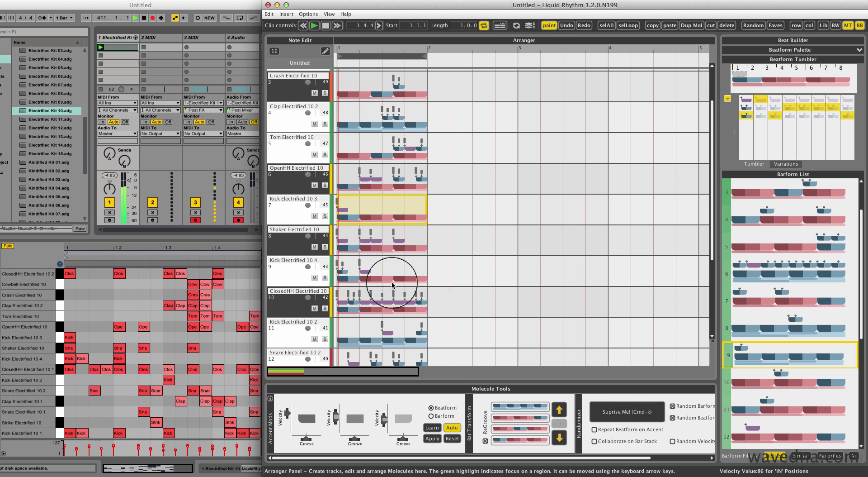
{"action": "left_click", "coordinate": [370, 246]}
{"action": "left_click", "coordinate": [621, 411]}
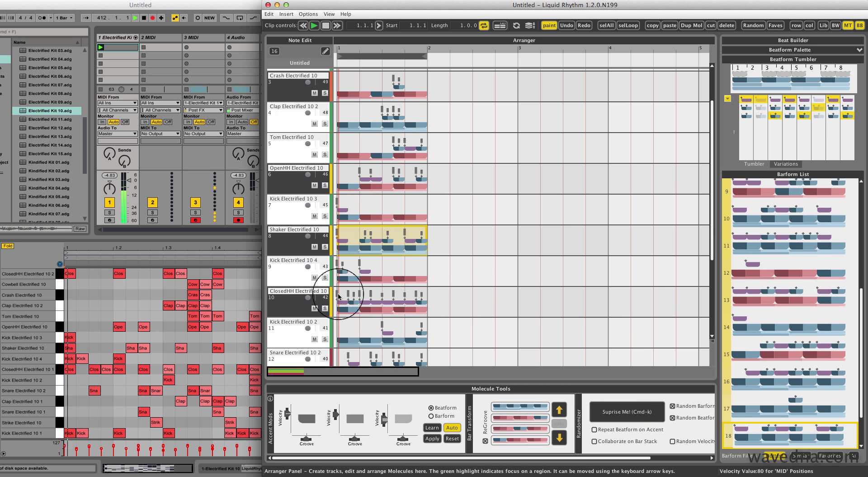
{"action": "left_click", "coordinate": [619, 412]}
{"action": "left_click", "coordinate": [407, 314]}
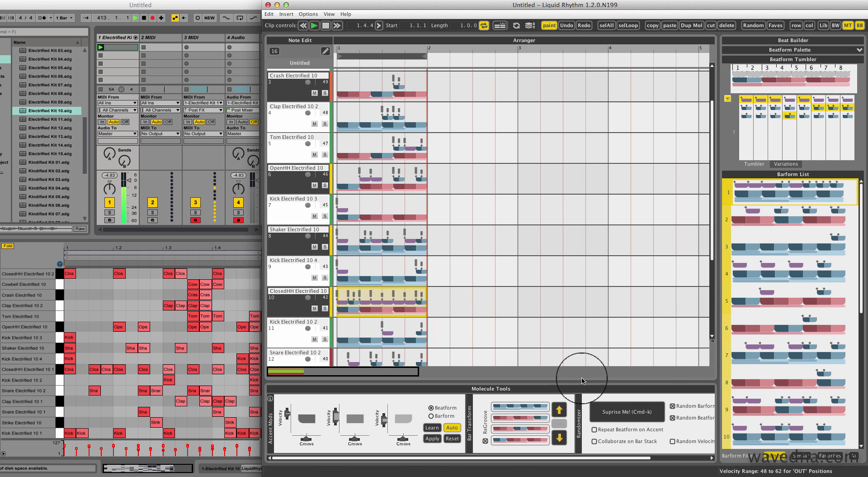
{"action": "left_click", "coordinate": [620, 412]}
Step: Select the first track's closed hi-hat pattern and enable the Note Edit pencil
{"action": "scroll", "coordinate": [513, 250], "scroll_direction": "up", "scroll_amount": 2}
{"action": "left_click", "coordinate": [359, 83]}
{"action": "left_click", "coordinate": [325, 50]}
Step: Paint extra notes into the hi-hat, cowbell, crash and Kick 10 3 patterns
{"action": "left_click_drag", "start_coordinate": [351, 81], "coordinate": [448, 81]}
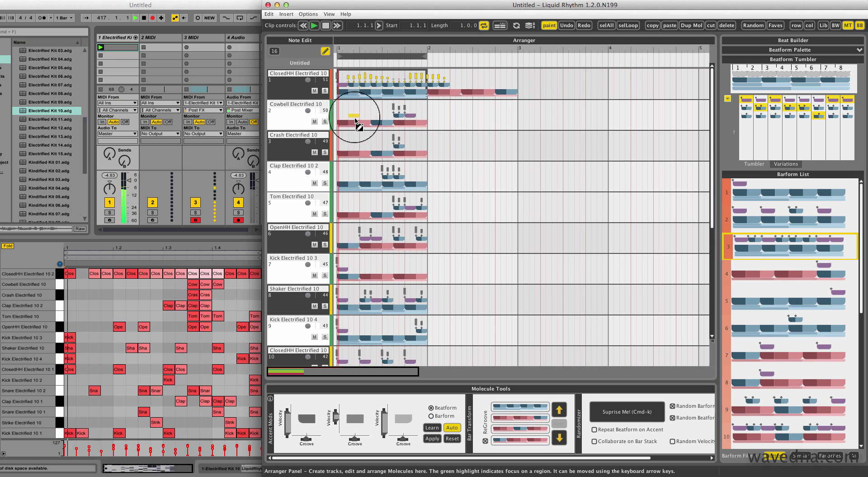
{"action": "left_click_drag", "start_coordinate": [347, 119], "coordinate": [357, 118]}
{"action": "left_click", "coordinate": [362, 139]}
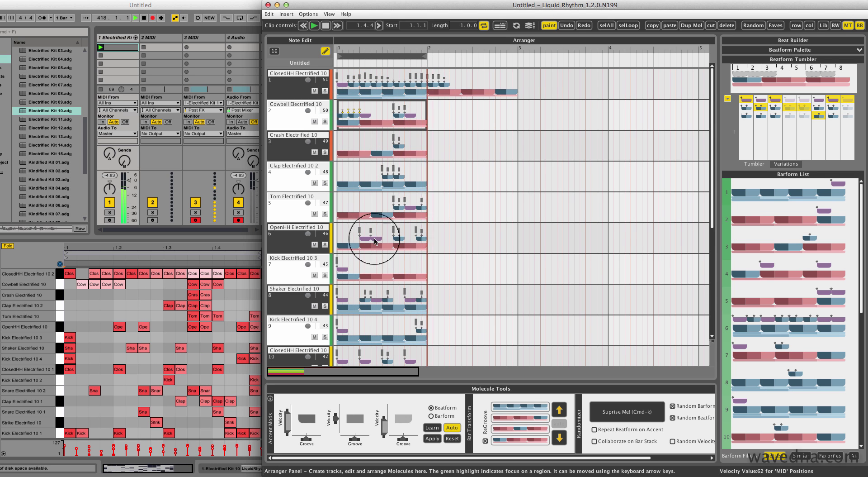
{"action": "mouse_move", "coordinate": [375, 245]}
{"action": "left_mouse_down"}
{"action": "mouse_move", "coordinate": [388, 265]}
{"action": "mouse_move", "coordinate": [427, 276]}
{"action": "left_mouse_up"}
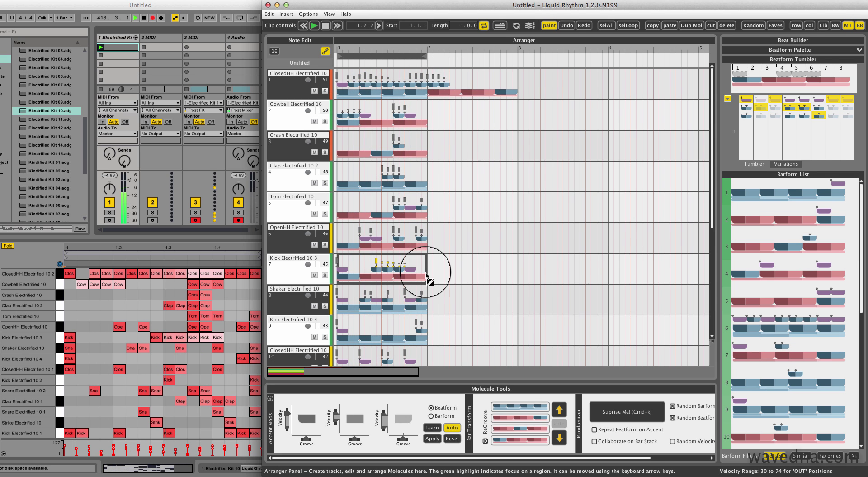
Step: Turn off the Note Edit pencil, randomize the clap pattern, and select the Shaker pattern
{"action": "left_click", "coordinate": [325, 52]}
{"action": "left_click", "coordinate": [380, 171]}
{"action": "left_click", "coordinate": [618, 405]}
{"action": "scroll", "coordinate": [470, 215], "scroll_direction": "down", "scroll_amount": 3}
{"action": "left_click", "coordinate": [397, 207]}
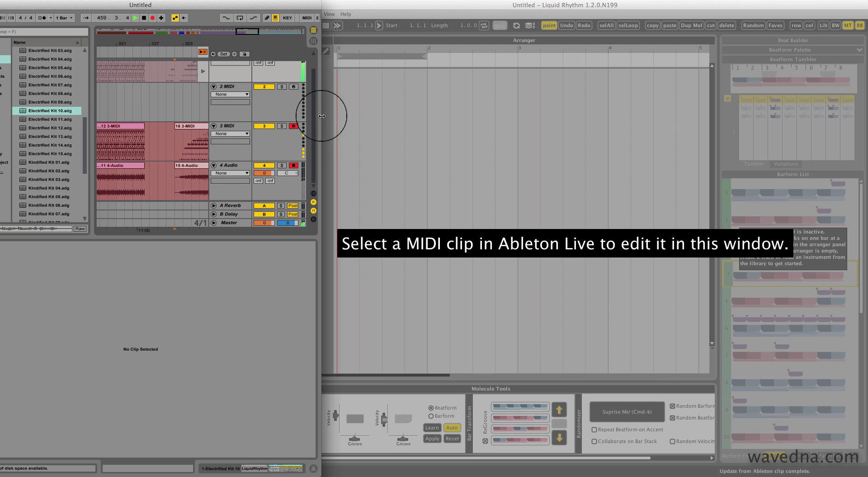
Step: Widen Live's window over Liquid Rhythm, zoom in twice on the clips, then zoom back out
{"action": "left_click_drag", "start_coordinate": [322, 116], "coordinate": [739, 113]}
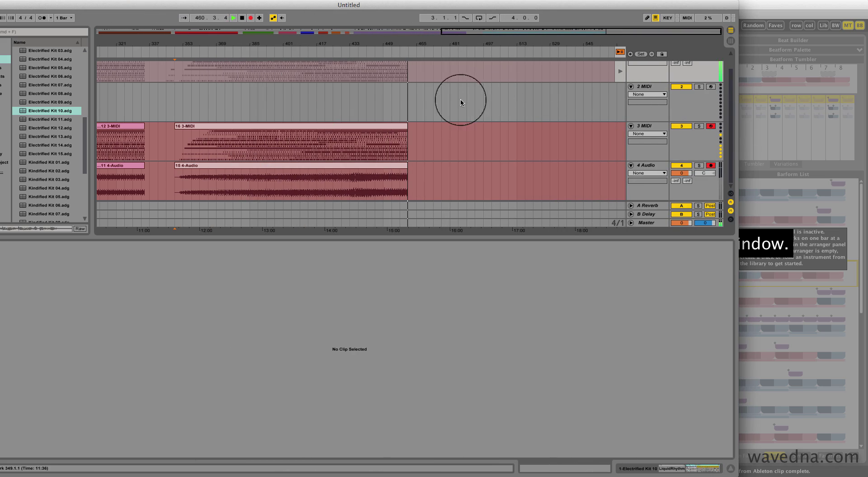
{"action": "key", "text": "plus"}
{"action": "key", "text": "plus"}
{"action": "key", "text": "plus"}
{"action": "key", "text": "plus"}
{"action": "key", "text": "plus"}
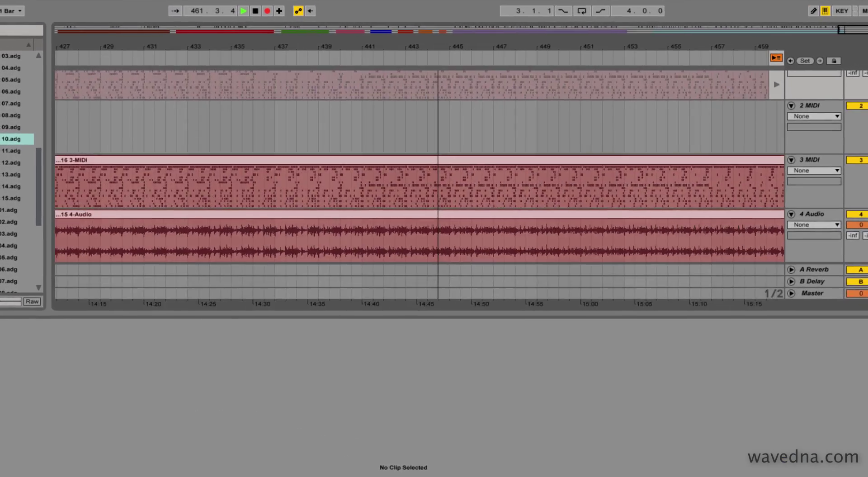
{"action": "key", "text": "plus"}
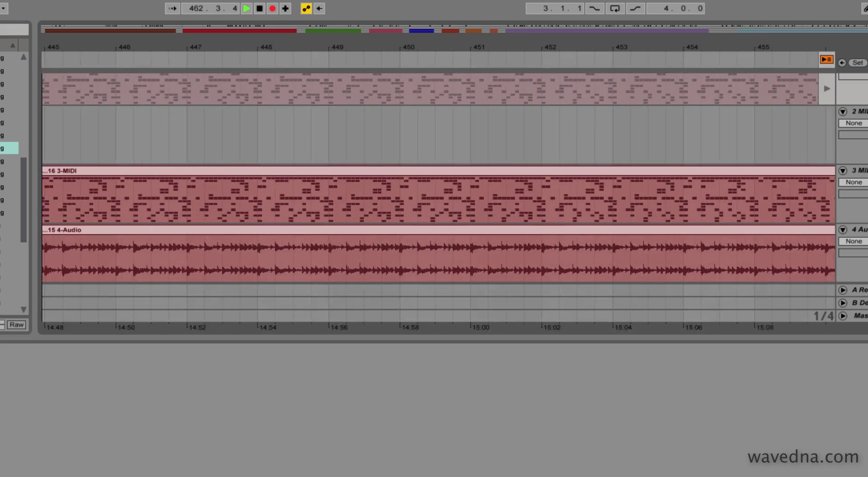
{"action": "scroll", "coordinate": [811, 46], "scroll_direction": "left", "scroll_amount": 5}
{"action": "scroll", "coordinate": [155, 40], "scroll_direction": "left", "scroll_amount": 13}
{"action": "left_click_drag", "start_coordinate": [56, 54], "coordinate": [55, 39]}
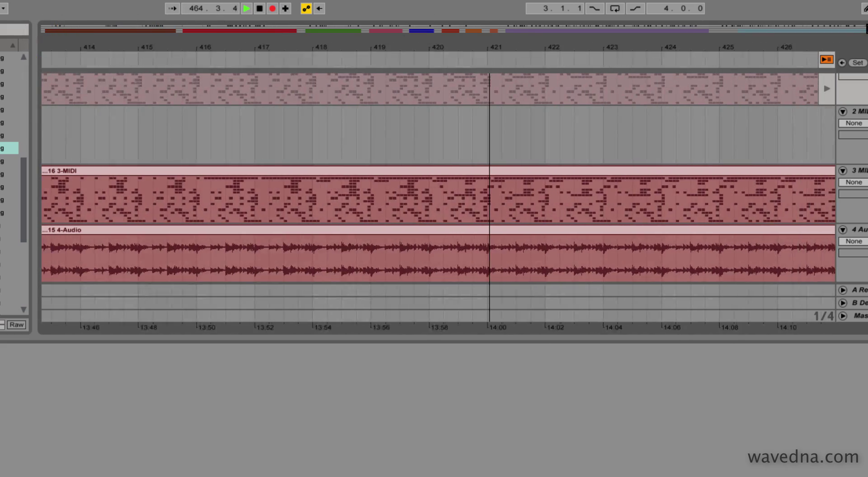